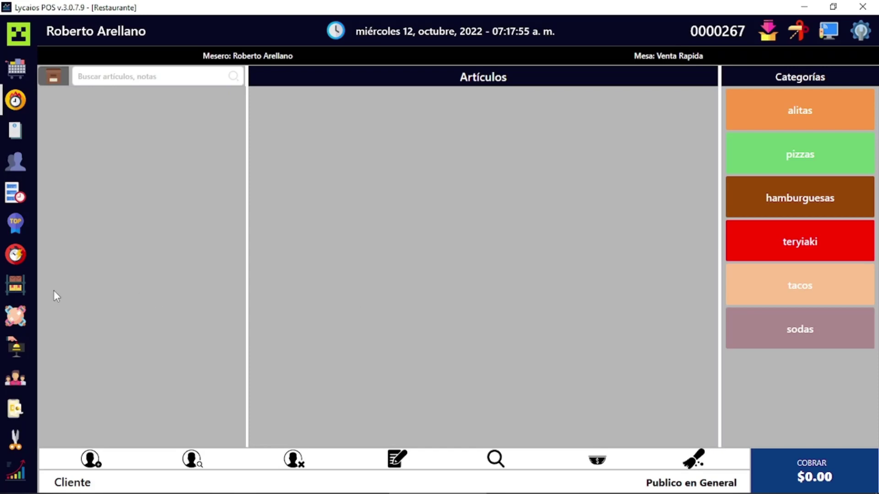
# Step: Create an inventory category named "insumos" that is hidden in sales, and save it
pyautogui.click(23, 293)
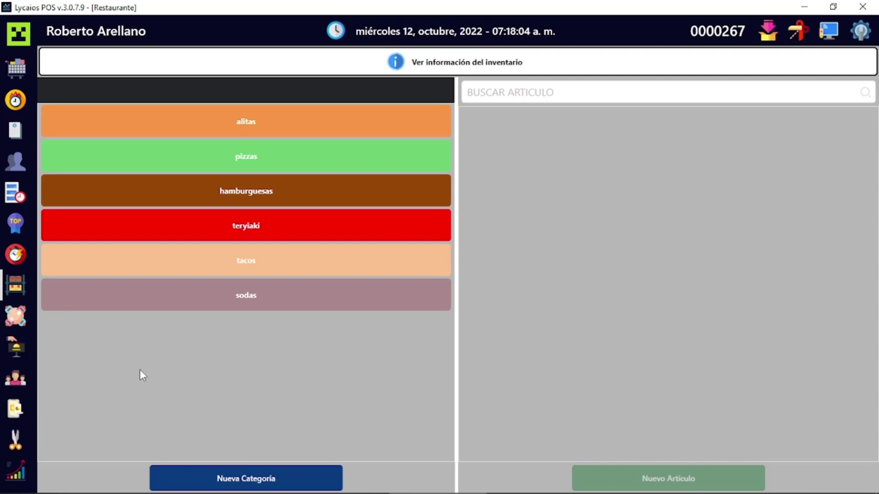
pyautogui.click(269, 479)
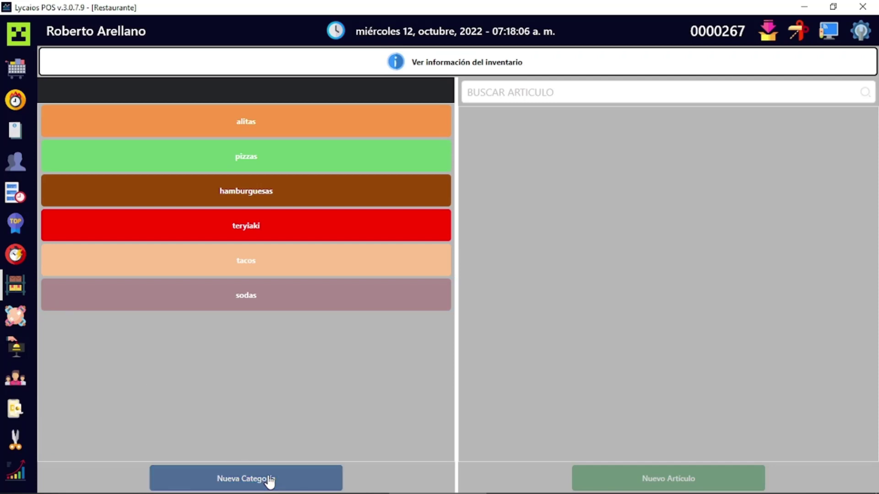
pyautogui.write('insumos')
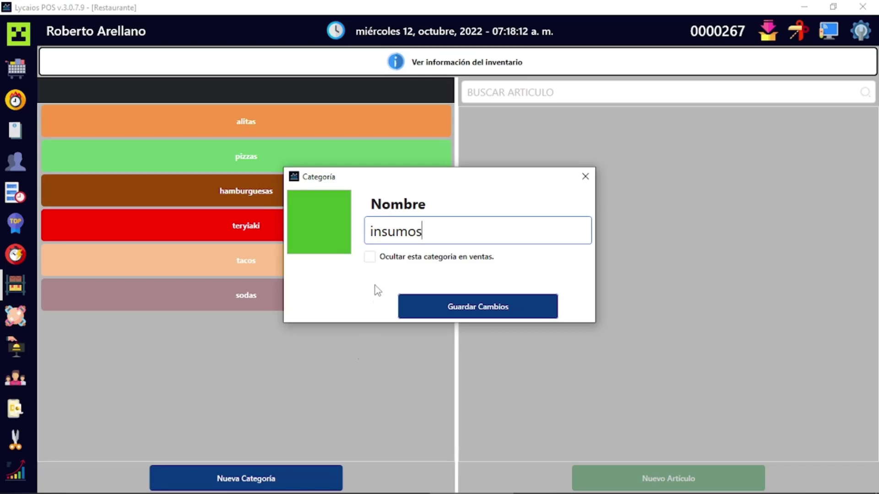
pyautogui.click(372, 259)
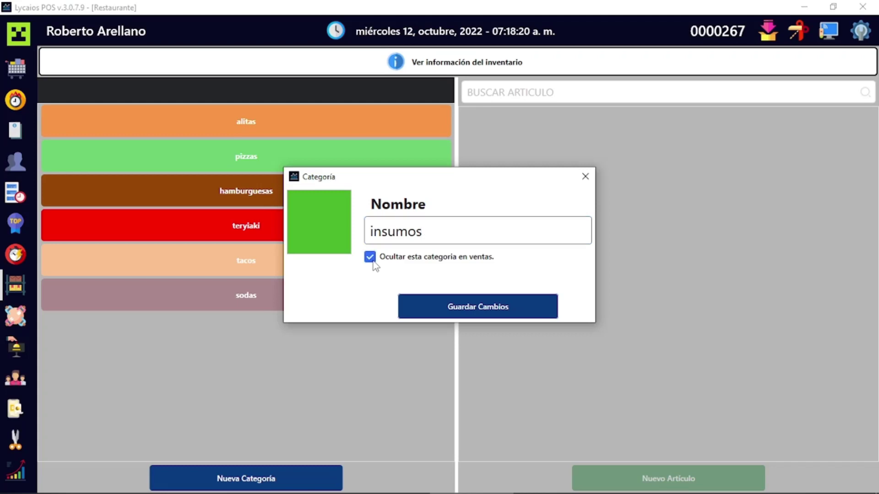
pyautogui.click(472, 308)
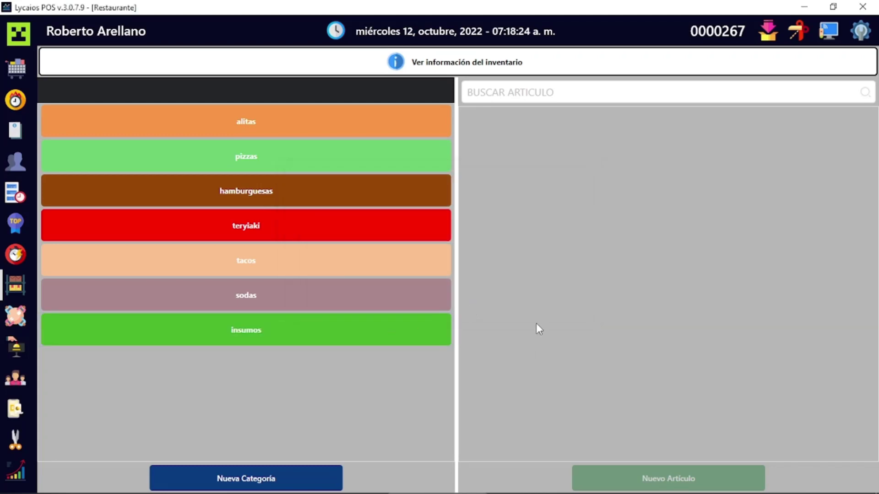
# Step: Start a new article in the insumos category named "alitas de pollo" with article type Kilo
pyautogui.click(346, 131)
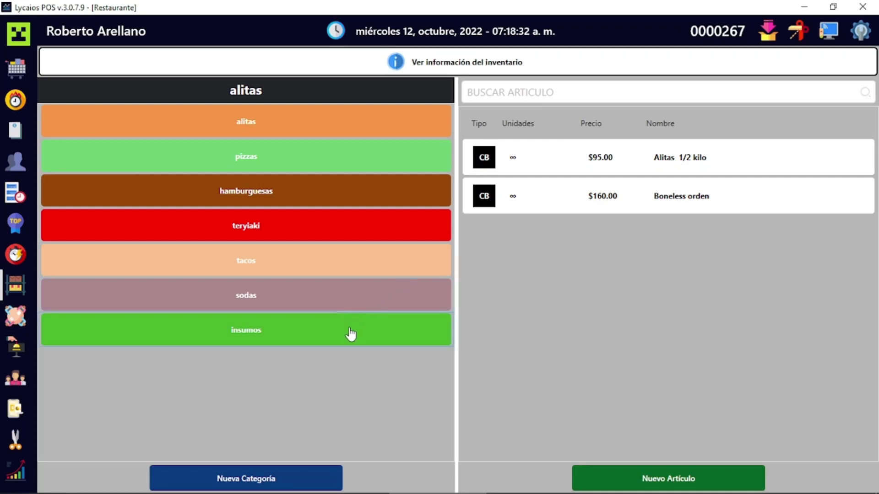
pyautogui.click(346, 341)
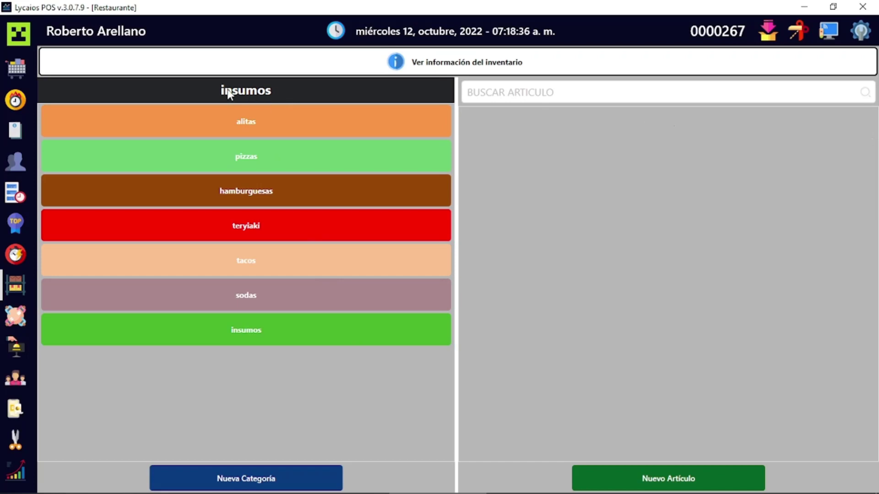
pyautogui.click(690, 483)
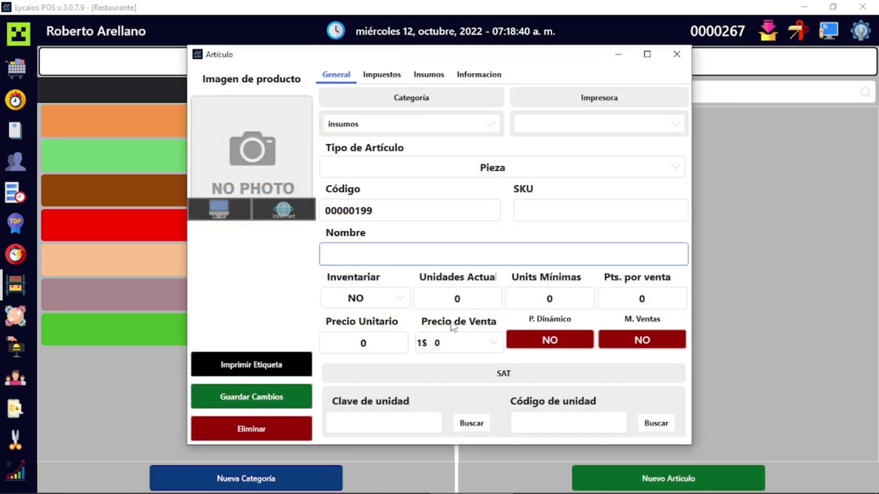
pyautogui.write('alitas de pollo')
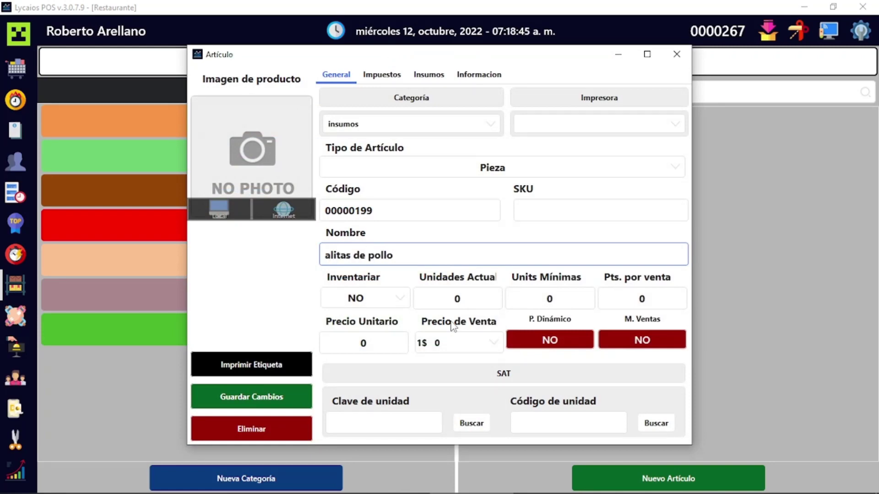
pyautogui.click(511, 172)
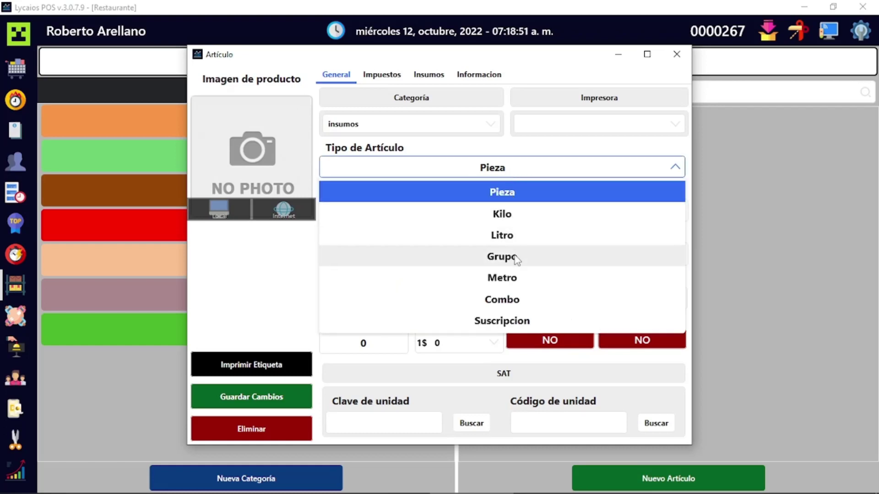
pyautogui.click(508, 224)
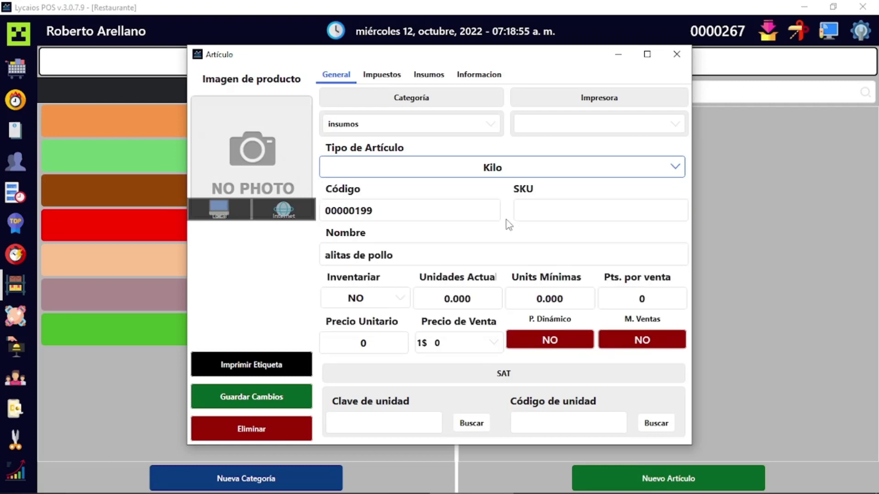
# Step: Turn on inventory tracking for alitas de pollo with 10 kg as current units, and save the article with a $0.00 price
pyautogui.click(383, 300)
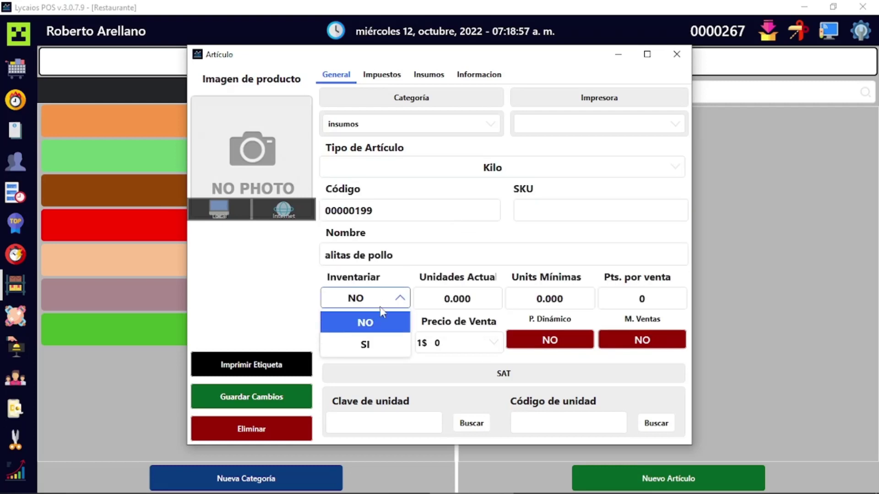
pyautogui.click(380, 344)
pyautogui.click(476, 300)
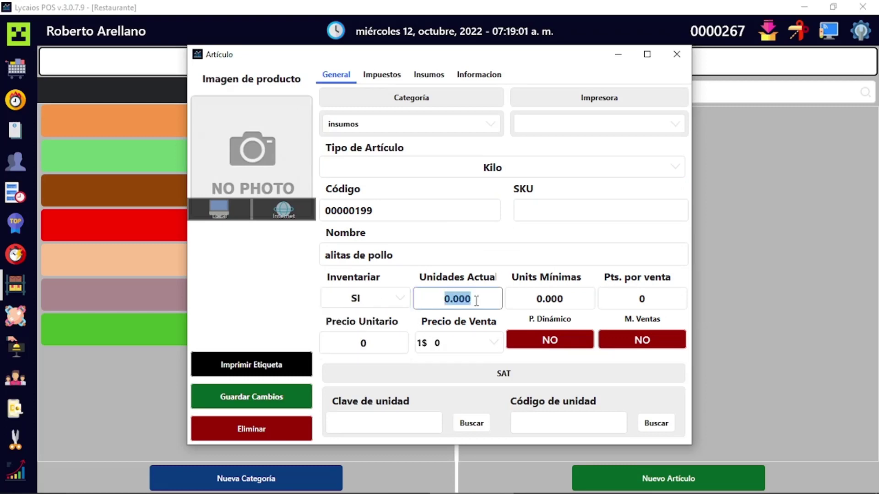
pyautogui.write('10000')
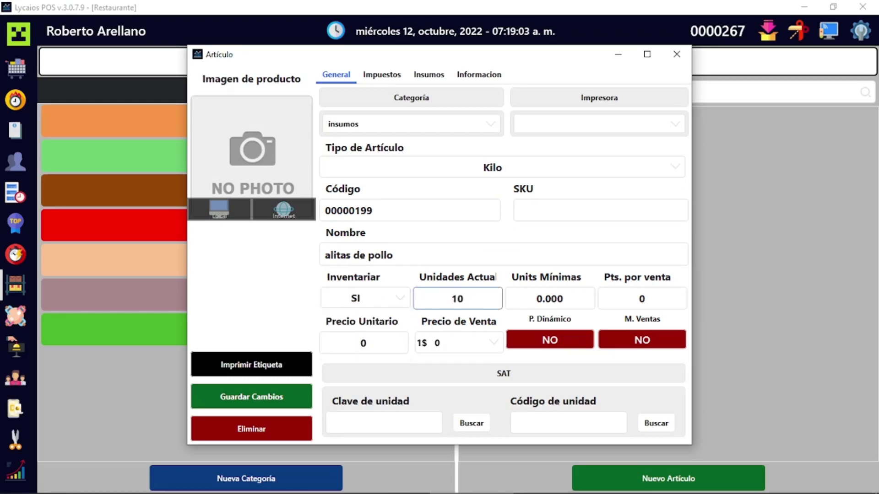
pyautogui.press('BackSpace')
pyautogui.press('BackSpace')
pyautogui.press('BackSpace')
pyautogui.write('.00')
pyautogui.click(294, 397)
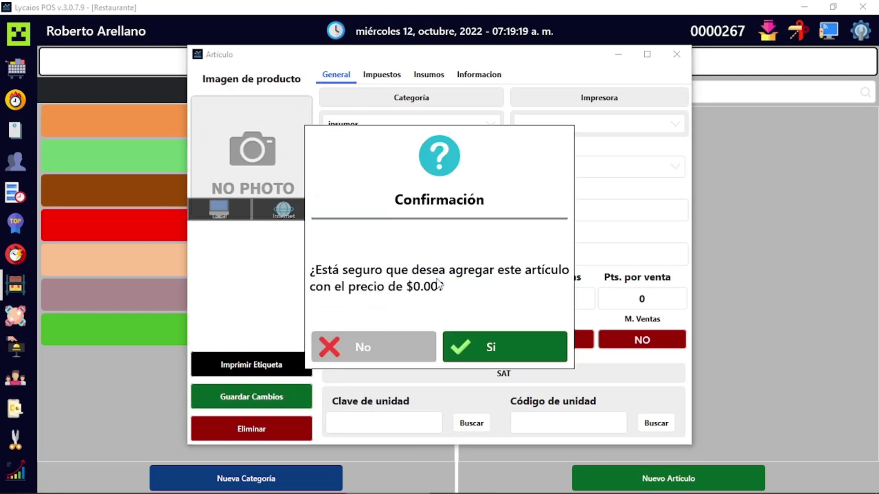
pyautogui.click(494, 347)
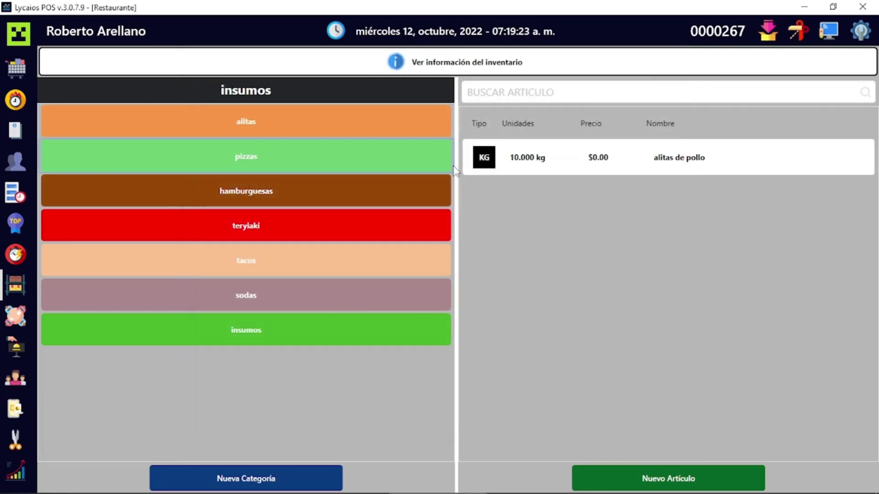
# Step: Add 0.500 kg of alitas de pollo as a supply of the Alitas 1/2 kilo article in the alitas category
pyautogui.click(367, 123)
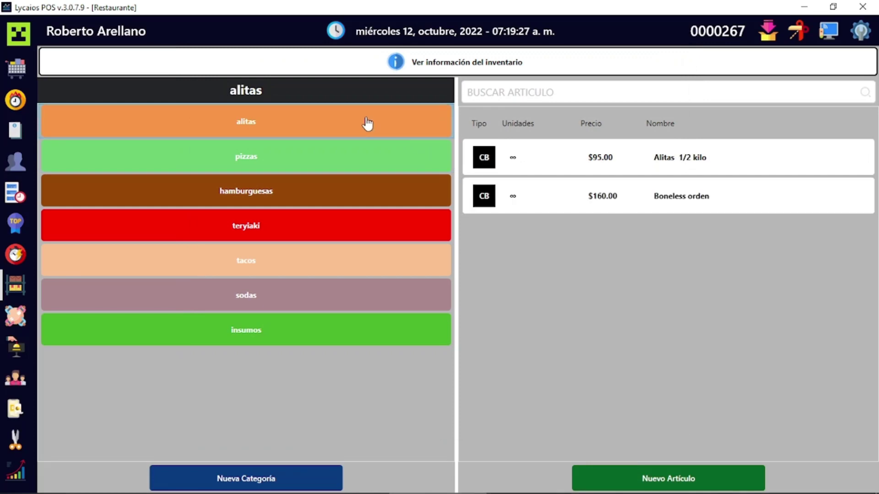
pyautogui.click(610, 160)
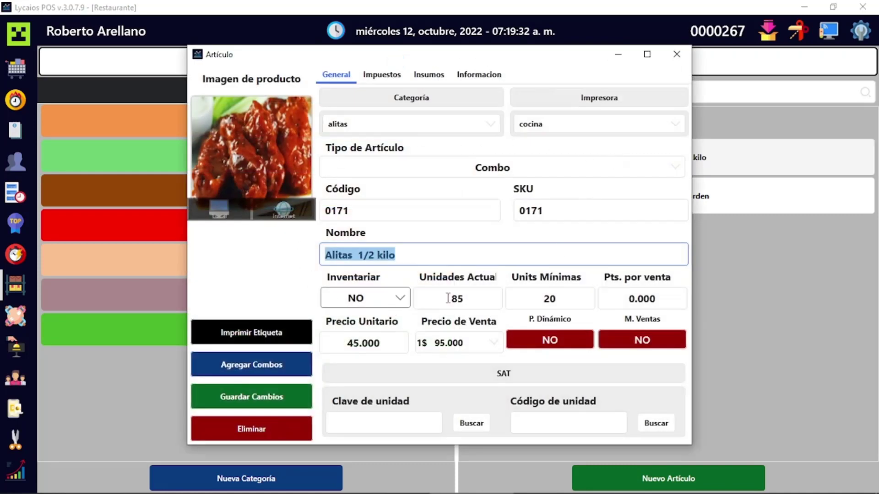
pyautogui.click(431, 80)
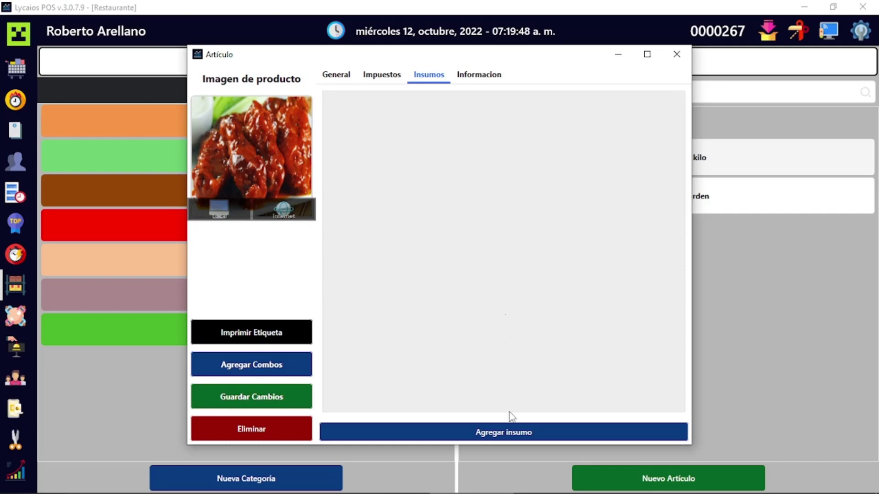
pyautogui.click(516, 435)
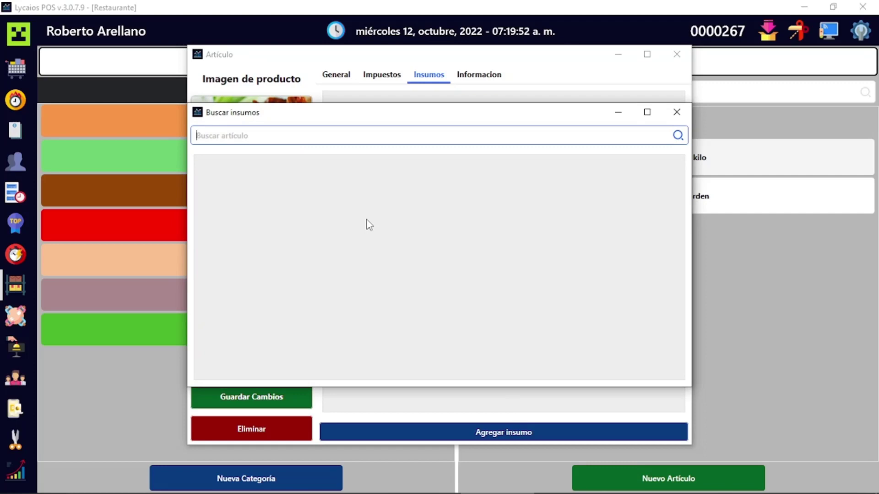
pyautogui.write('alitas de pollo')
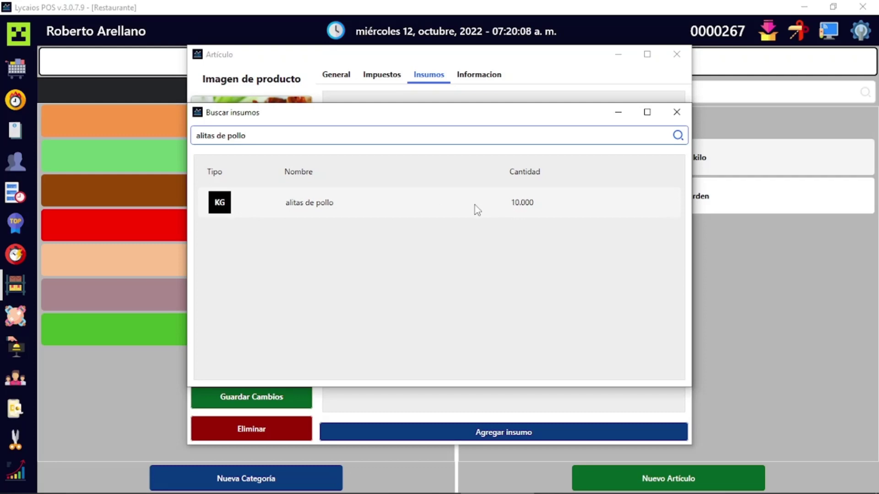
pyautogui.doubleClick(358, 200)
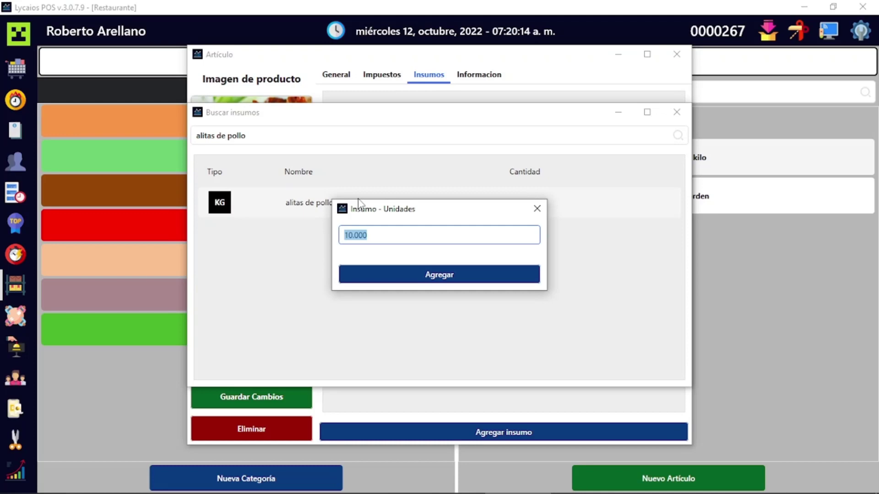
pyautogui.write('0,')
pyautogui.press('BackSpace')
pyautogui.write('.500')
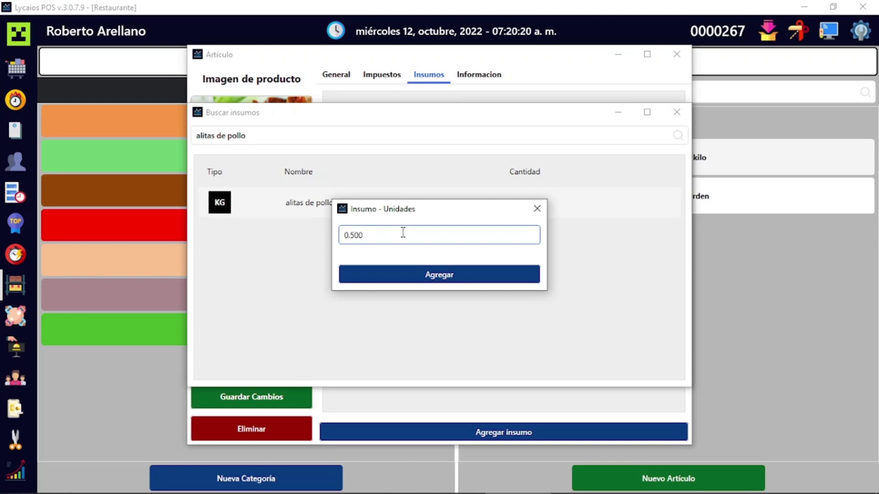
pyautogui.click(444, 280)
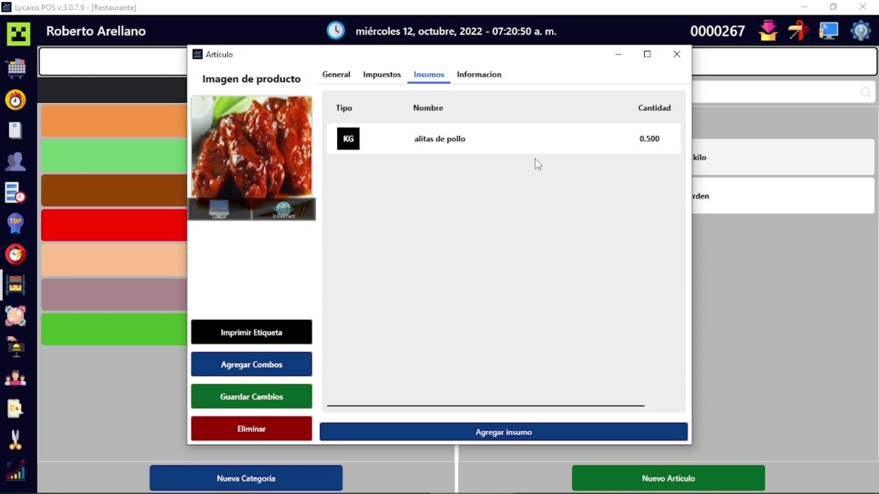
# Step: Review the supply list and general data of Alitas 1/2 kilo, and save the article's changes
pyautogui.rightClick(485, 140)
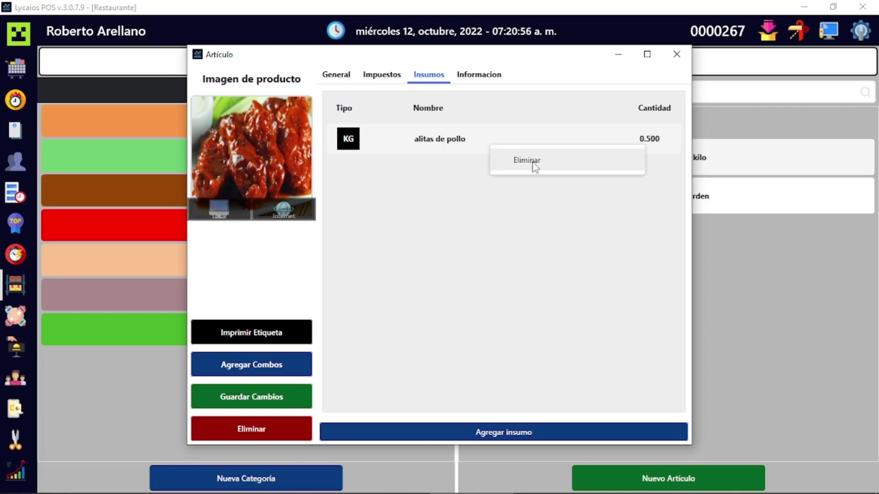
pyautogui.click(526, 160)
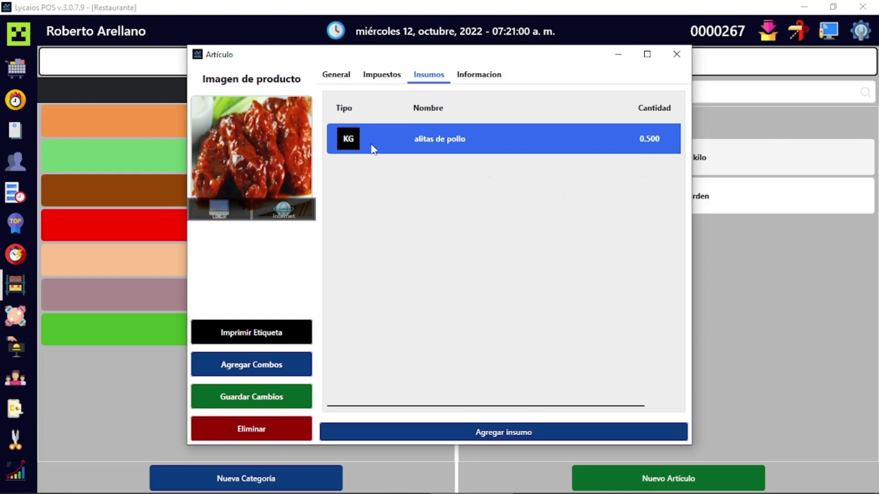
pyautogui.click(337, 74)
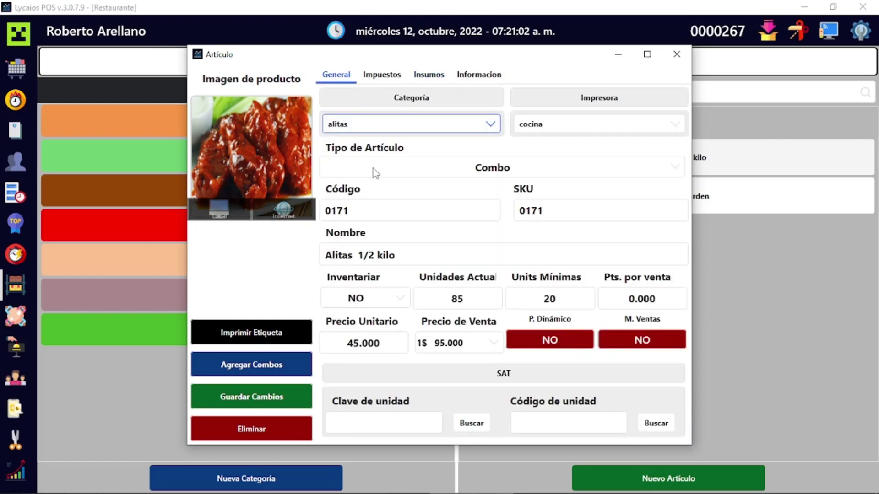
pyautogui.moveTo(417, 251); pyautogui.dragTo(259, 266)
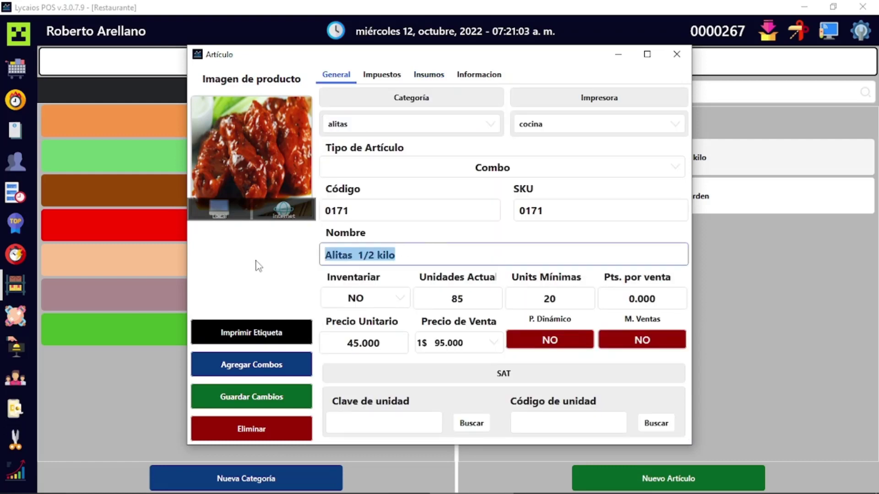
pyautogui.click(433, 76)
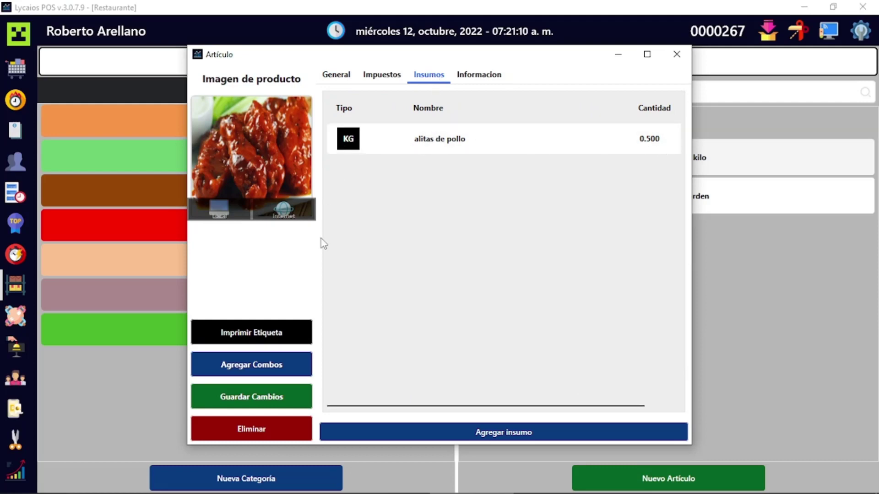
pyautogui.click(280, 392)
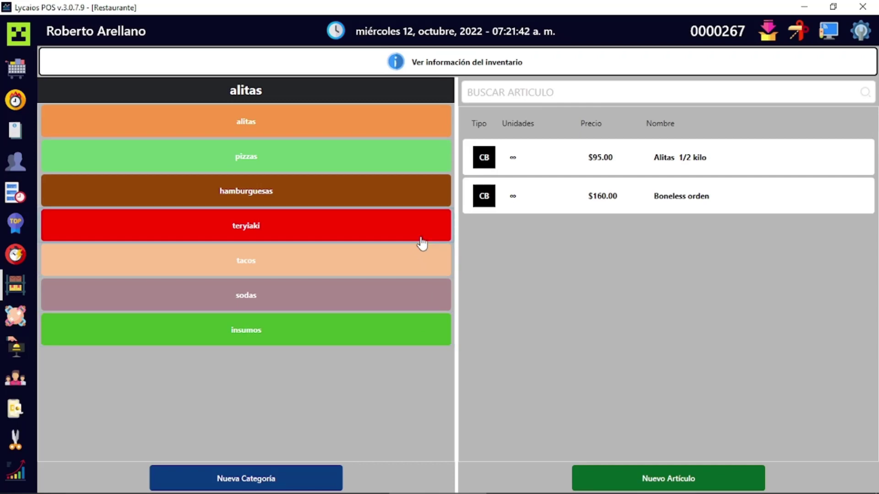
# Step: Start a new article in the insumos category named "bolsa de pollo boneless", keeping the article type Pieza
pyautogui.click(373, 331)
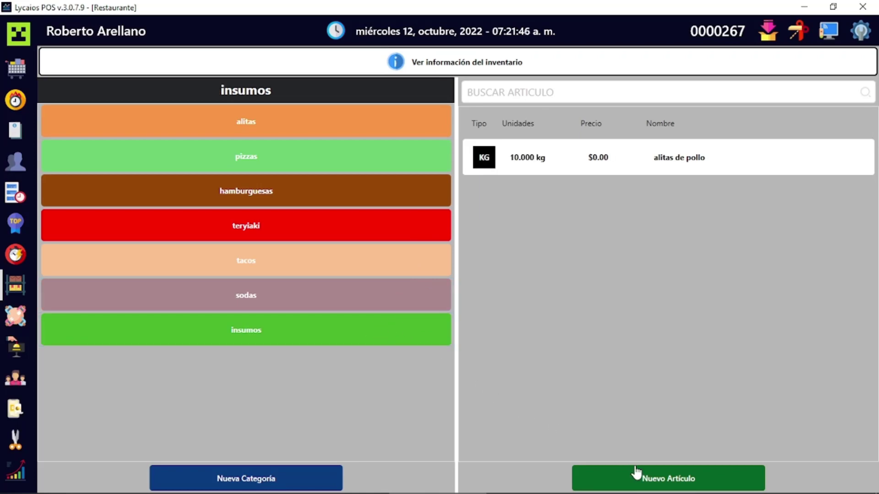
pyautogui.click(657, 477)
pyautogui.write('bolsa de ')
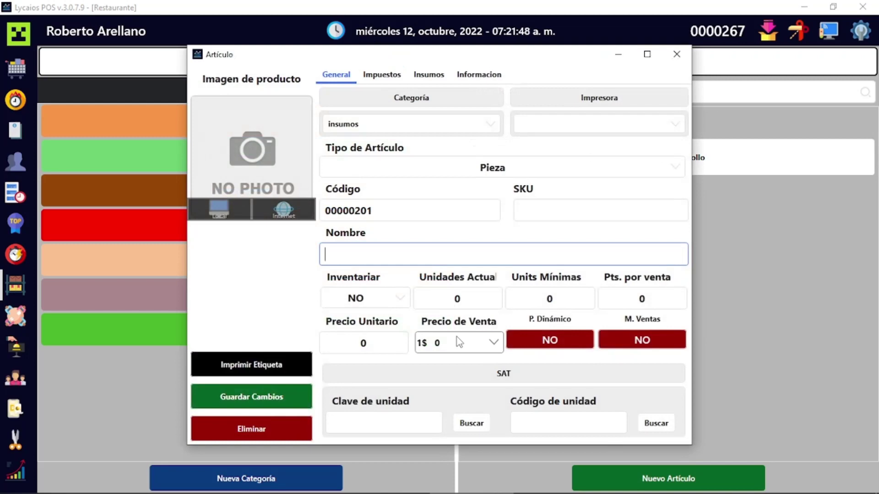
pyautogui.write('po')
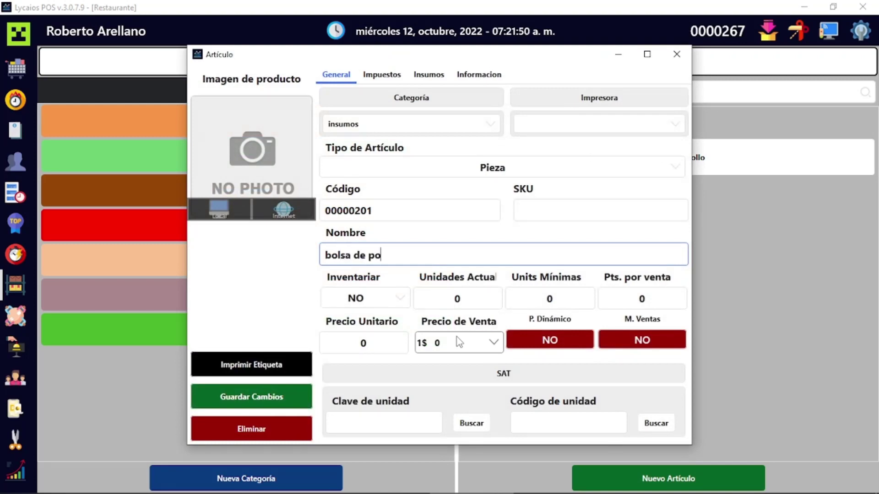
pyautogui.write('llo boneless')
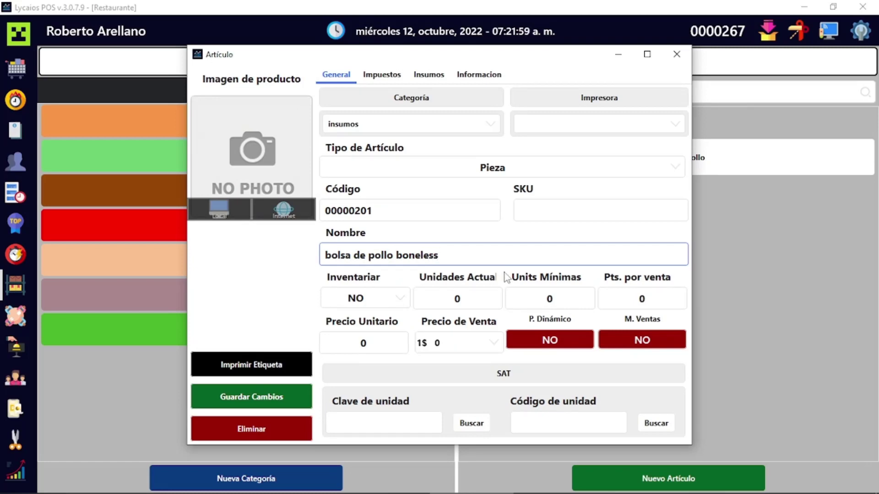
pyautogui.click(510, 171)
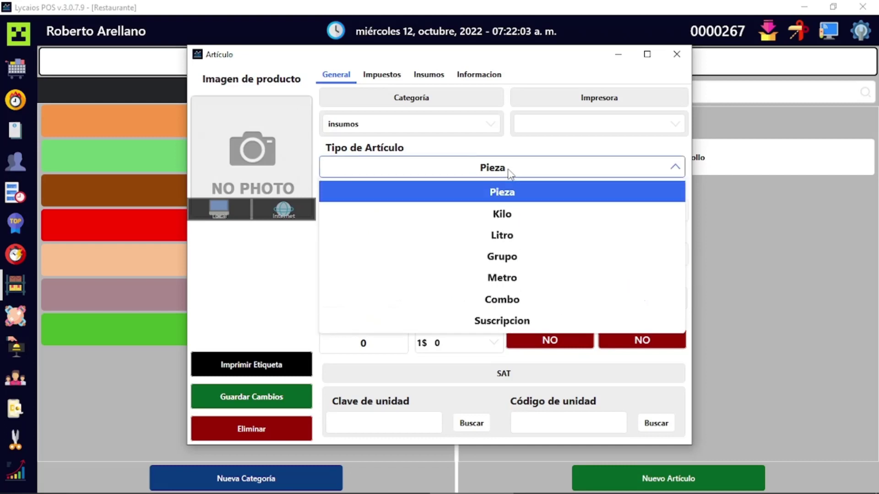
pyautogui.click(509, 173)
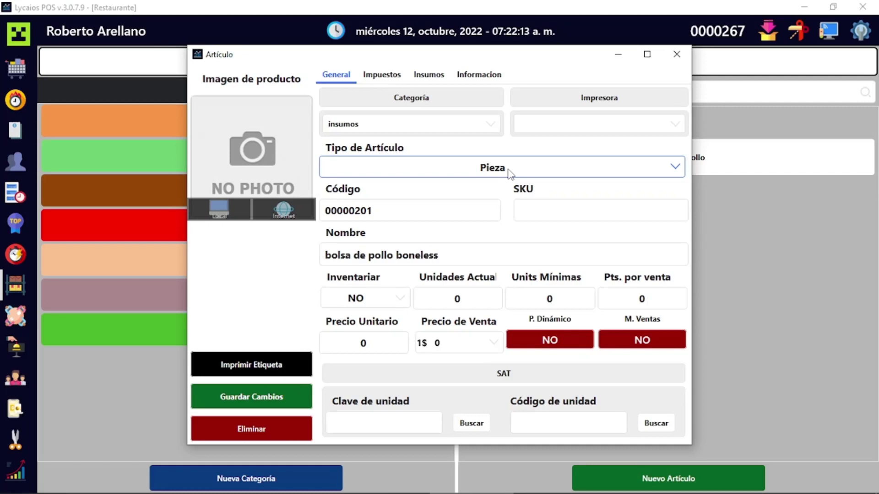
# Step: Turn on inventory tracking for bolsa de pollo boneless with 20 current units, and save the article with a $0.00 price
pyautogui.click(397, 299)
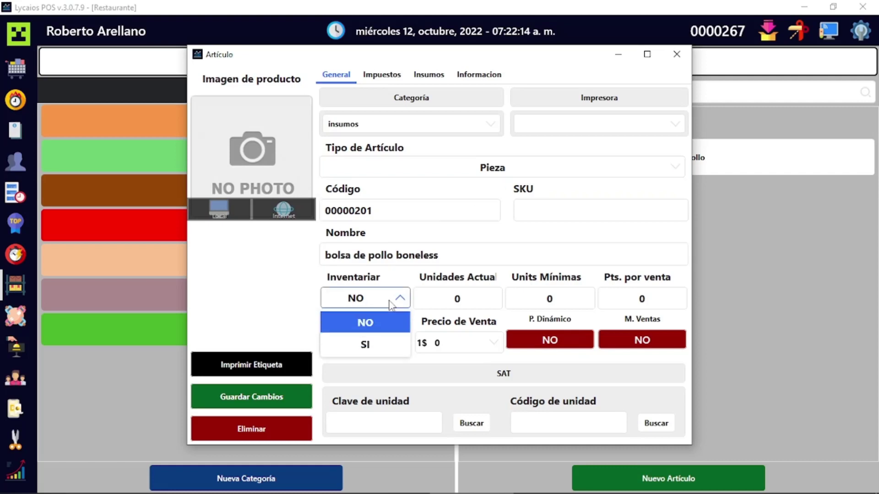
pyautogui.click(377, 345)
pyautogui.click(458, 299)
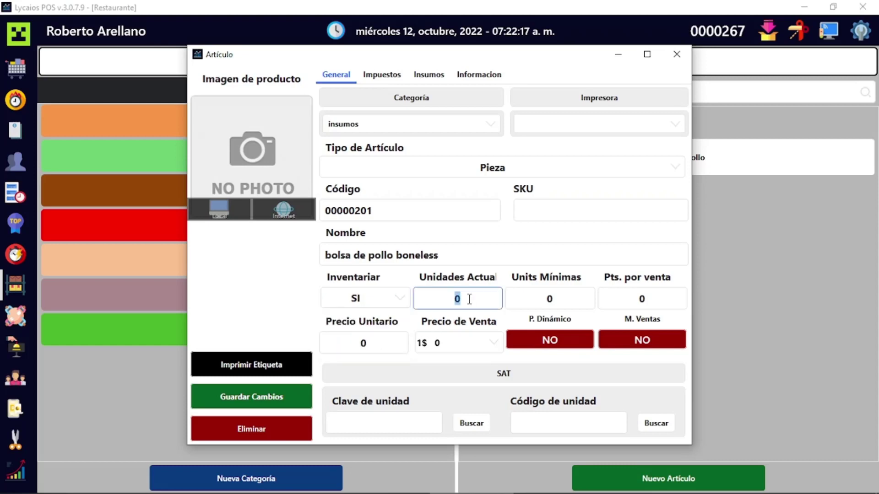
pyautogui.write('20')
pyautogui.click(299, 397)
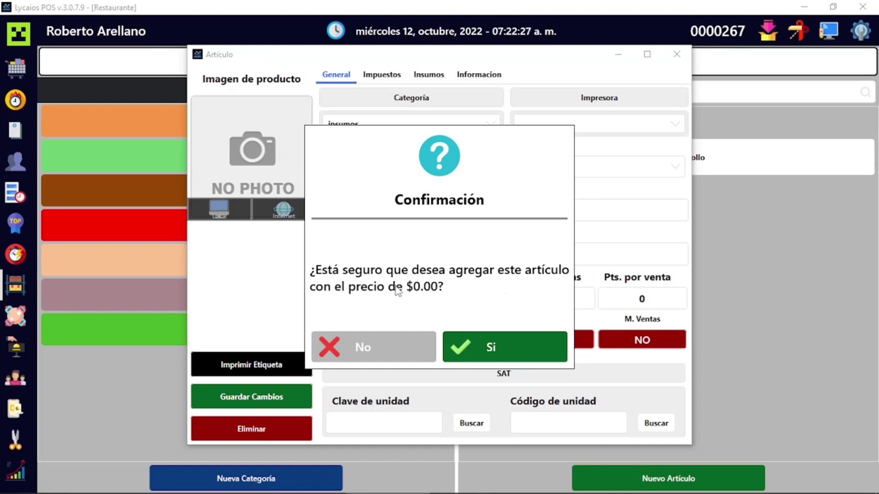
pyautogui.click(497, 353)
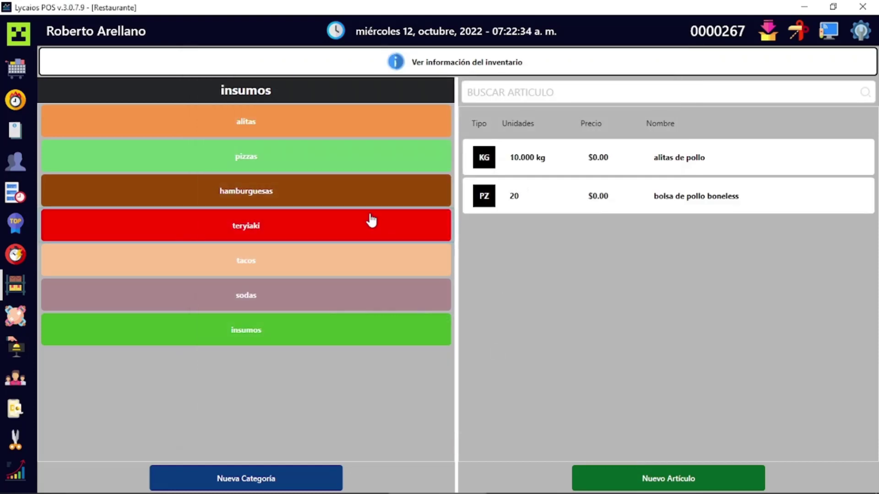
# Step: Add 2 units of bolsa de pollo boneless as a supply of the Boneless orden article in the alitas category, and save the article
pyautogui.click(348, 130)
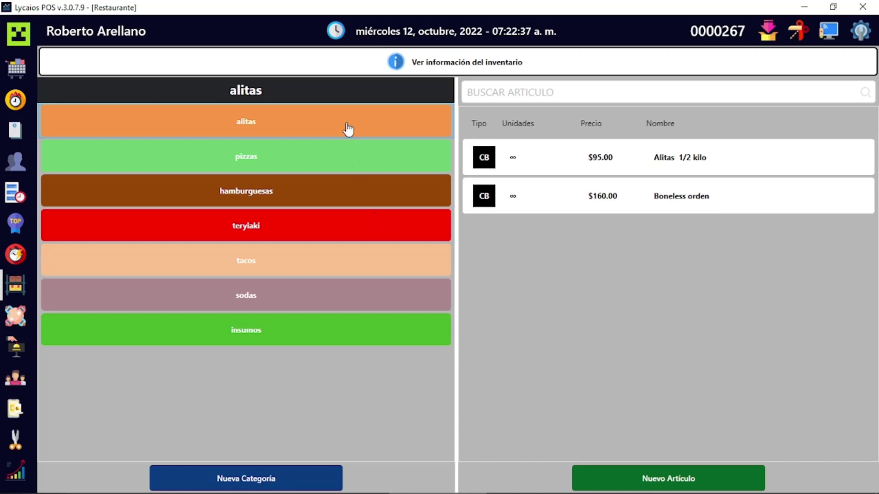
pyautogui.doubleClick(602, 205)
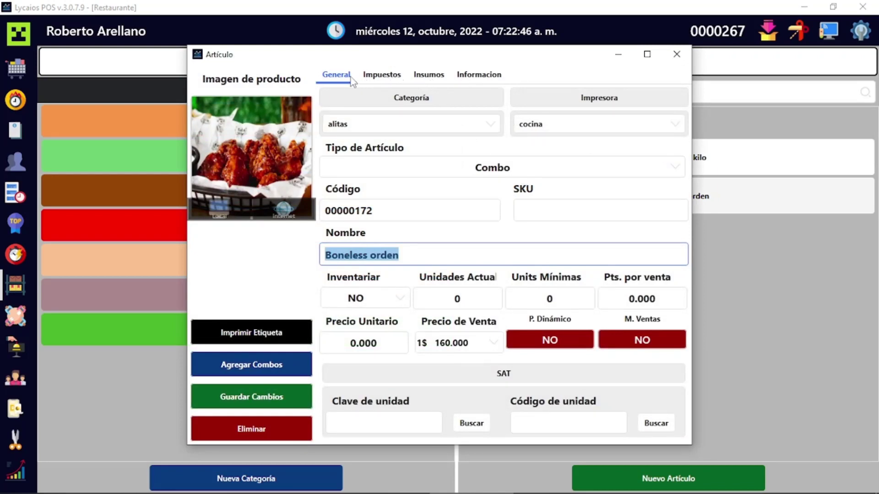
pyautogui.click(437, 82)
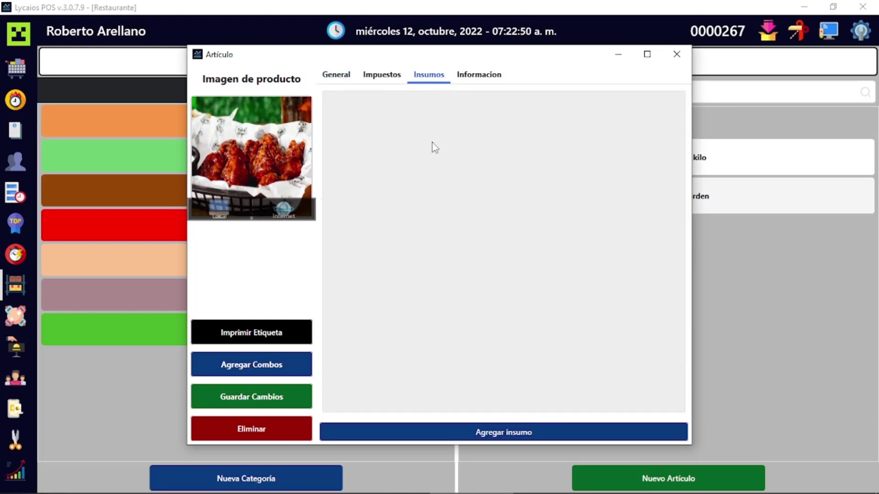
pyautogui.click(509, 432)
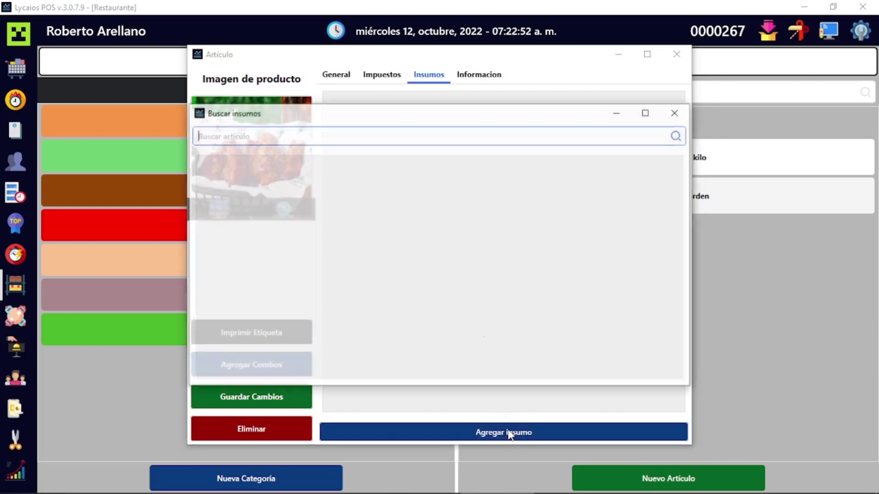
pyautogui.write('bolsa ')
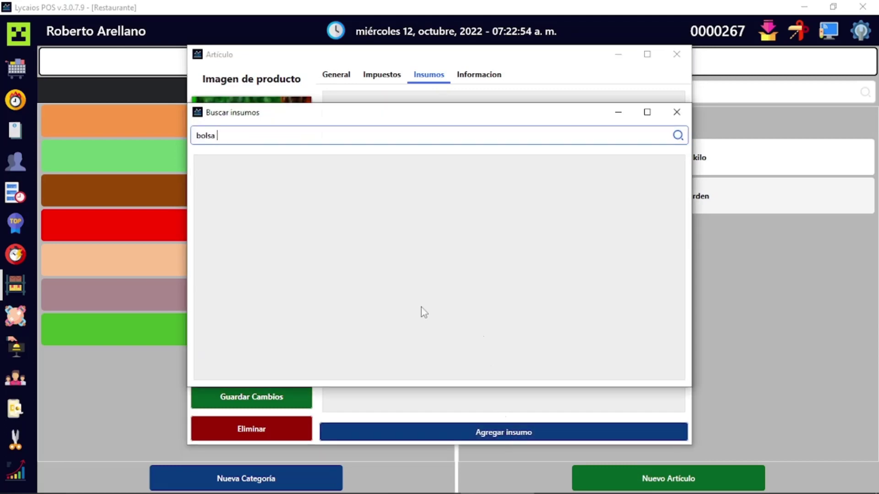
pyautogui.write('de pollo')
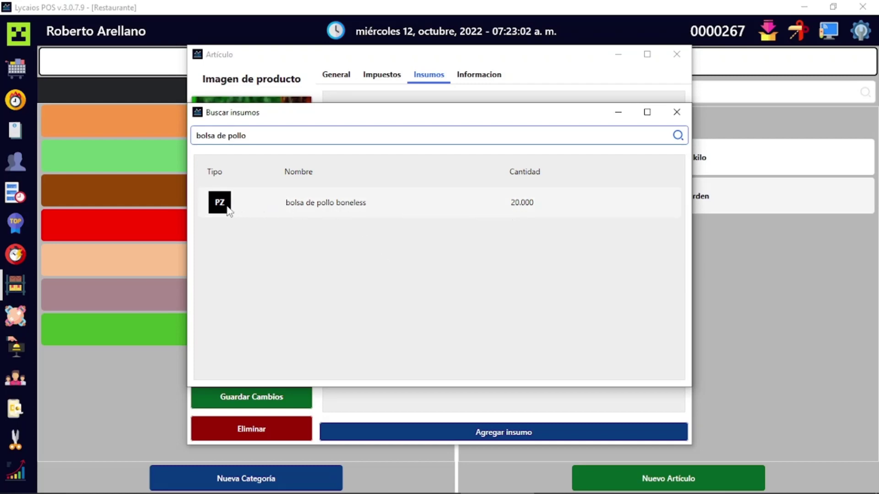
pyautogui.doubleClick(337, 210)
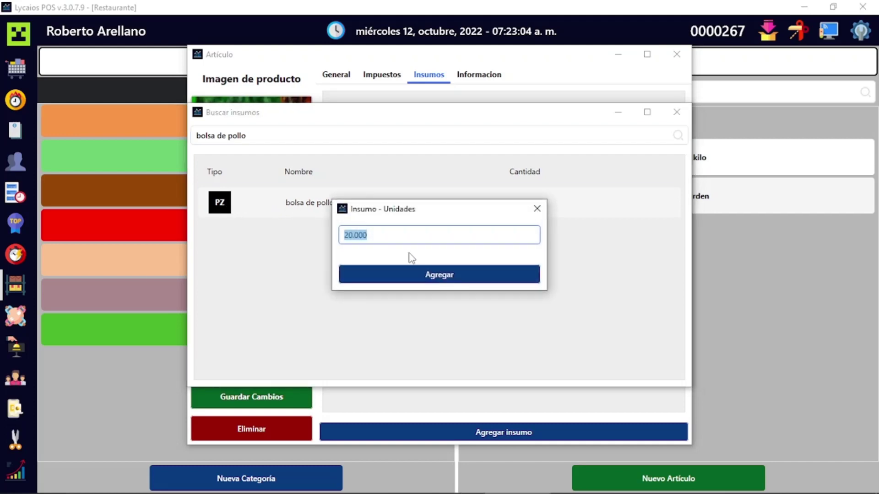
pyautogui.write('2')
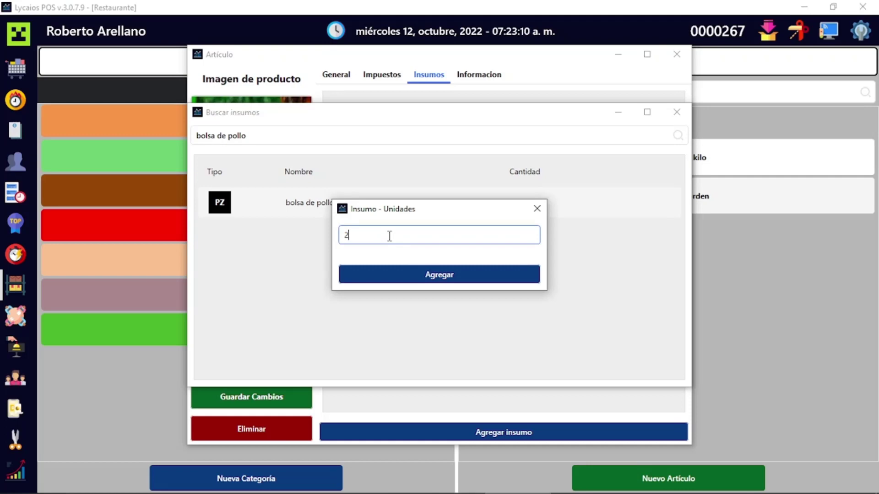
pyautogui.click(433, 274)
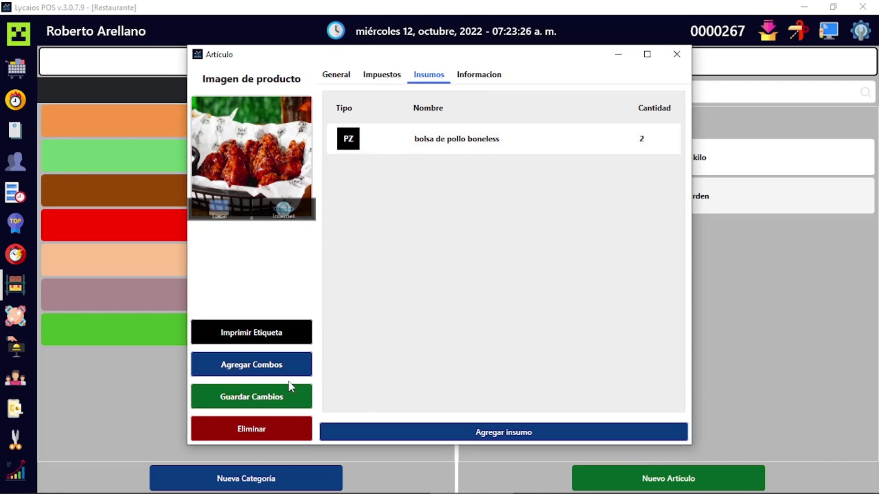
pyautogui.click(283, 400)
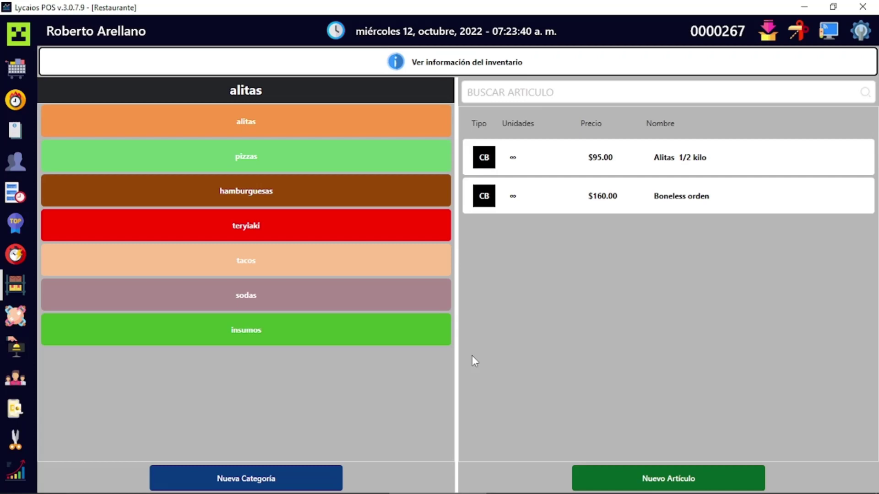
# Step: Start a quick sale with one Alitas 1/2 kilo from the alitas category in bbq flavour
pyautogui.click(20, 107)
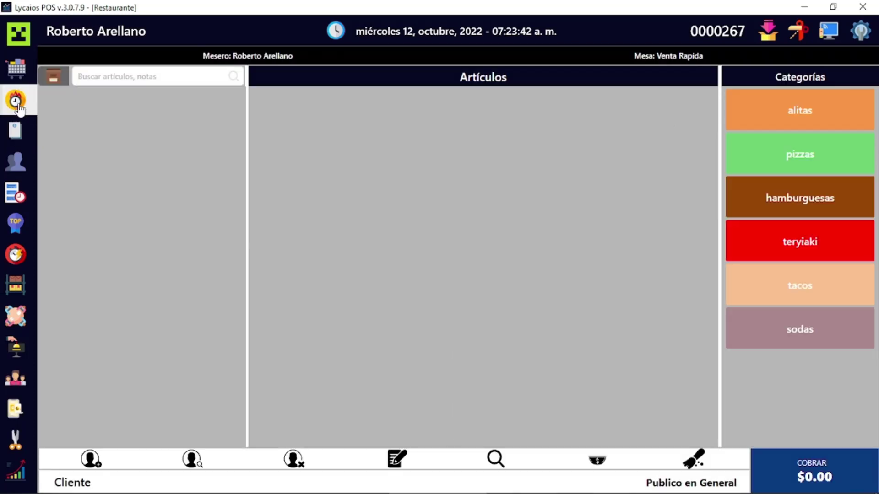
pyautogui.click(751, 118)
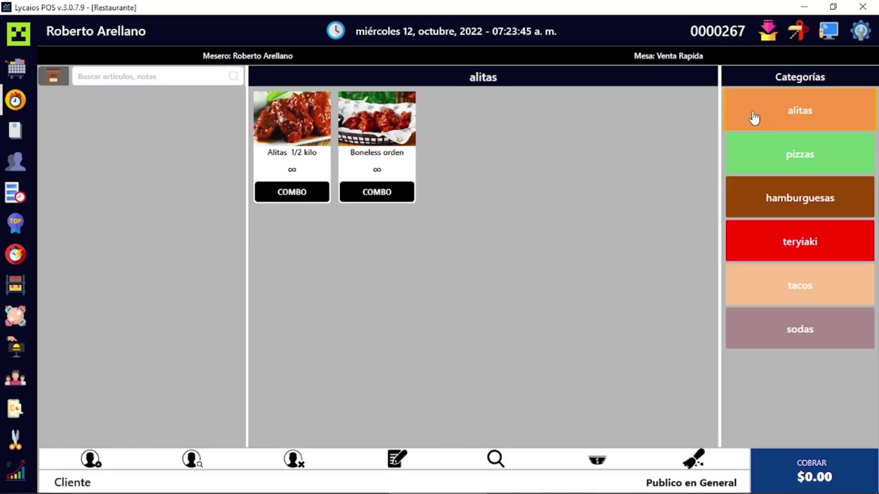
pyautogui.click(291, 136)
pyautogui.click(248, 210)
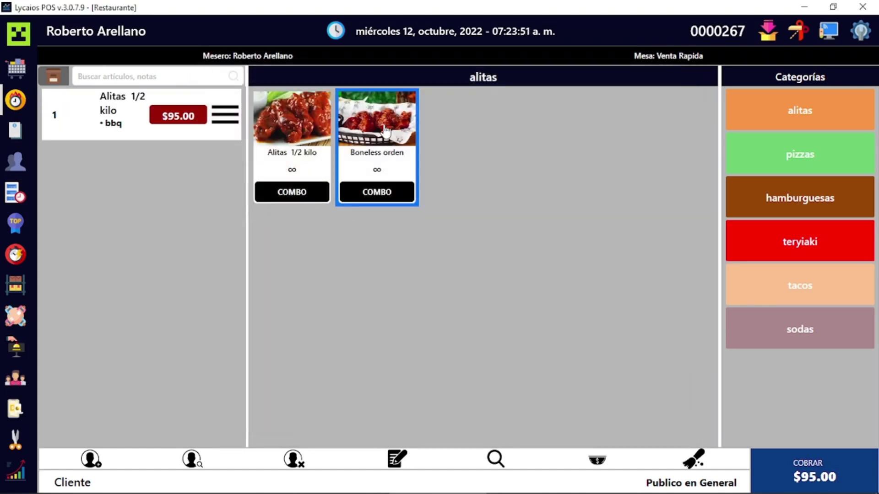
# Step: Add one Boneless orden to the quick sale with buffalo flavour and no side dish
pyautogui.click(389, 141)
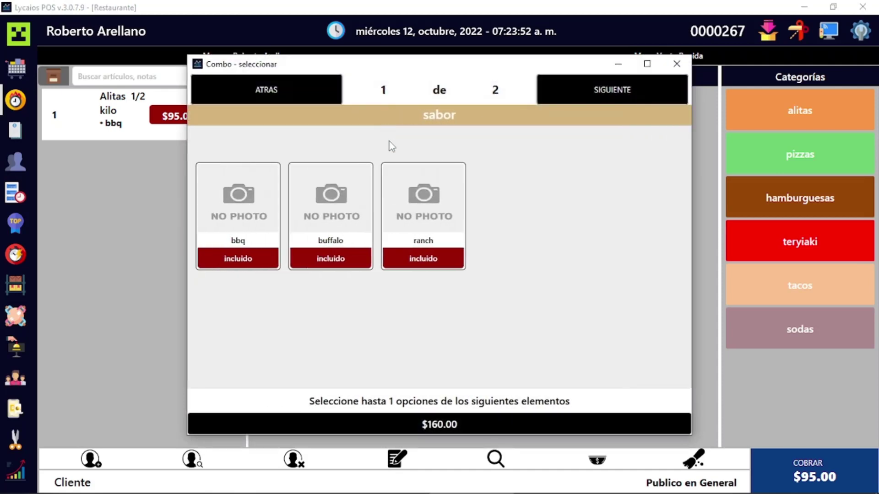
pyautogui.click(349, 207)
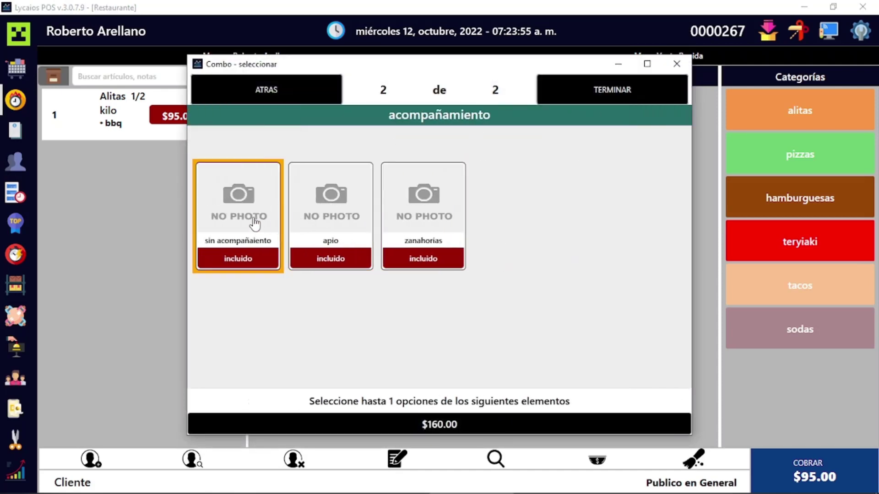
pyautogui.click(238, 222)
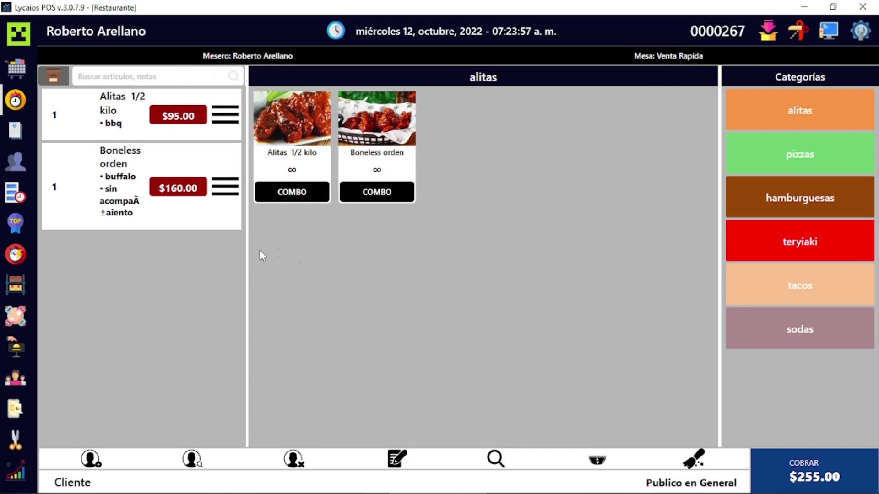
# Step: Widen the order list and charge the sale in cash with a $500 bill
pyautogui.moveTo(248, 250); pyautogui.dragTo(301, 252)
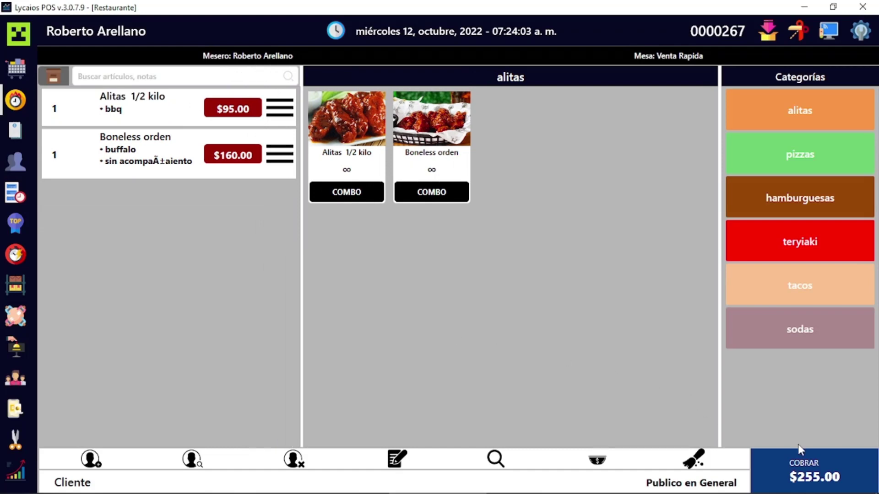
pyautogui.click(805, 464)
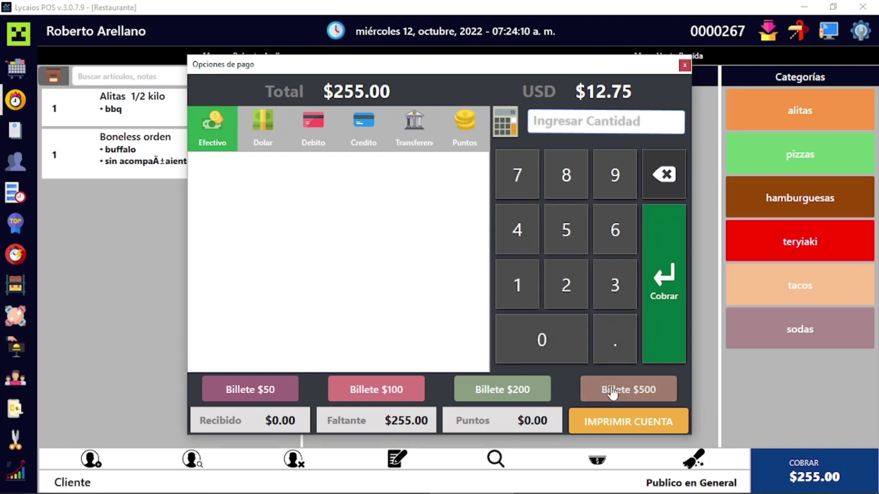
pyautogui.click(628, 390)
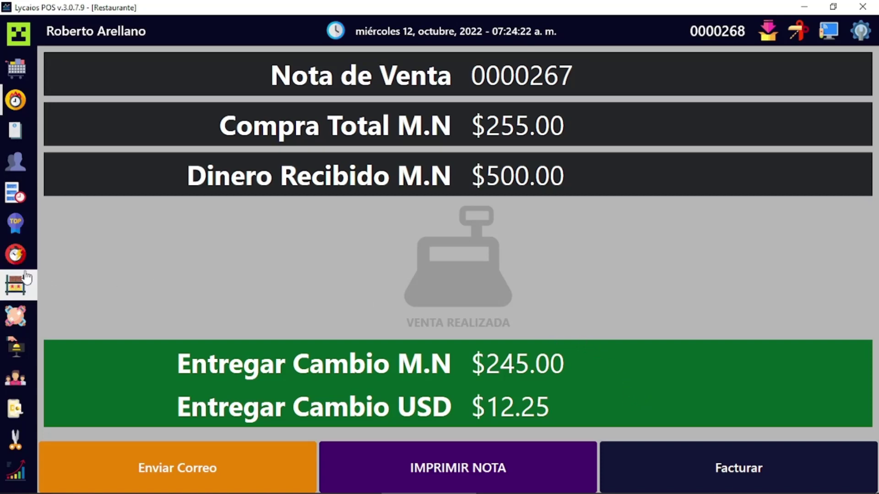
# Step: Leave the sale receipt and check the remaining units of the articles in the insumos category
pyautogui.click(16, 100)
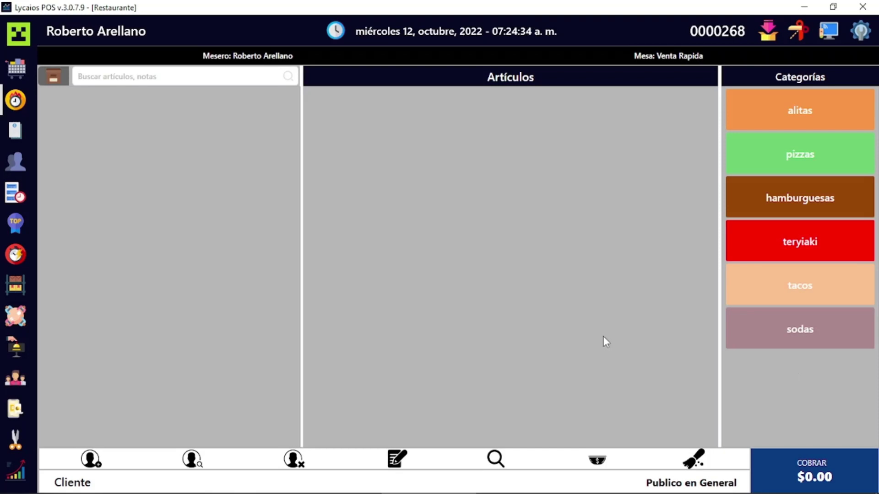
pyautogui.click(17, 291)
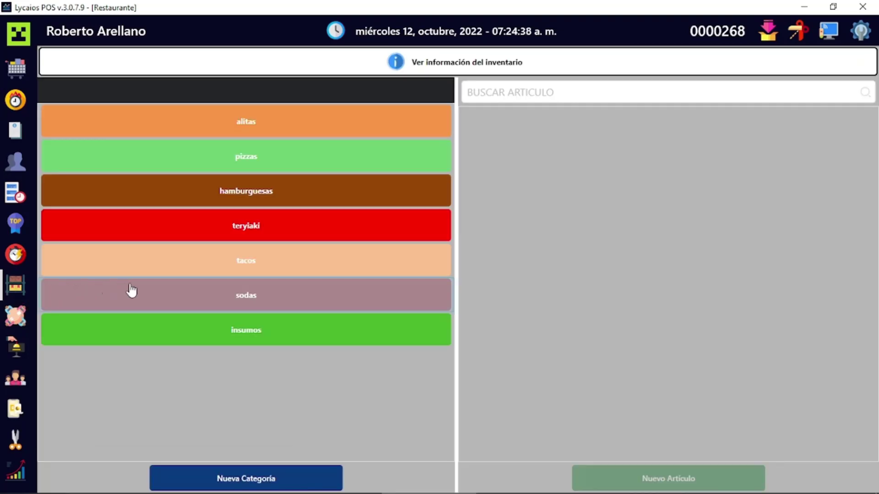
pyautogui.click(284, 339)
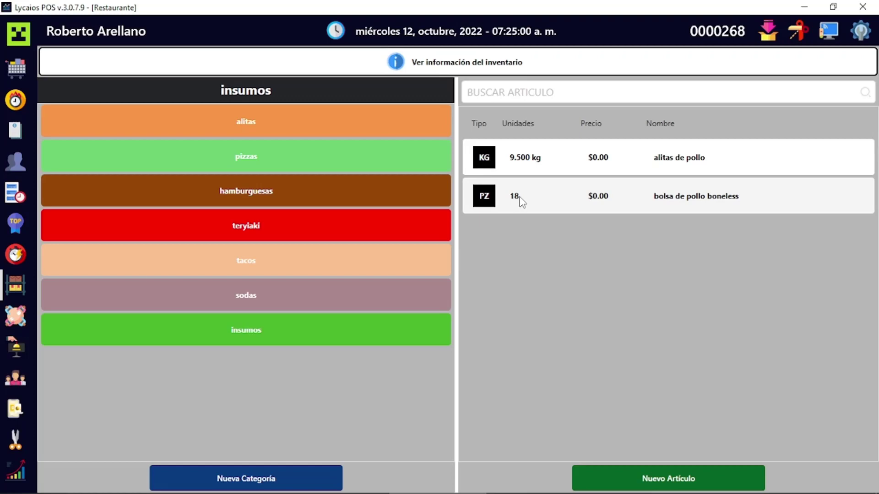
# Step: Add 20 units to the stock of bolsa de pollo boneless through the quick stock entry, declining label printing
pyautogui.click(16, 255)
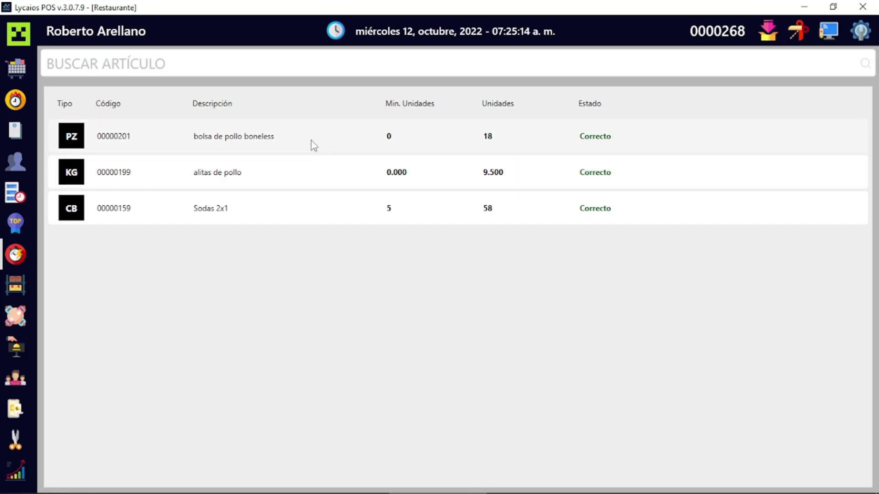
pyautogui.doubleClick(311, 141)
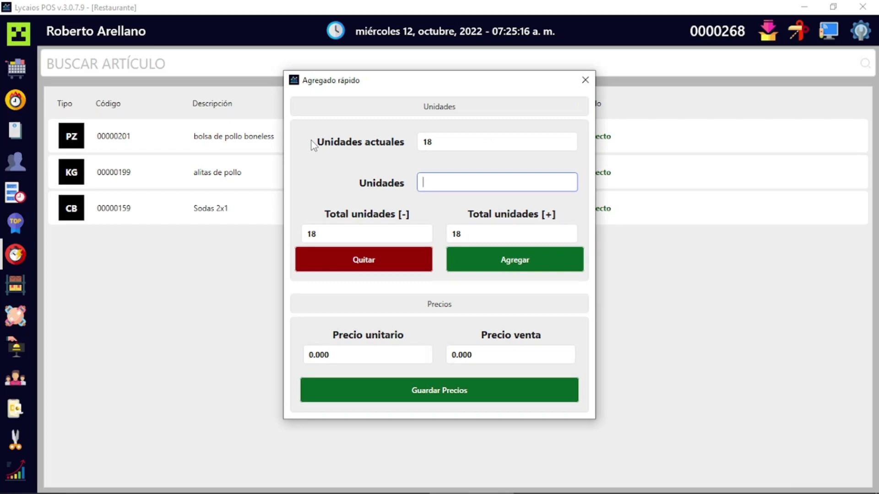
pyautogui.write('20.0')
pyautogui.moveTo(441, 142); pyautogui.dragTo(423, 147)
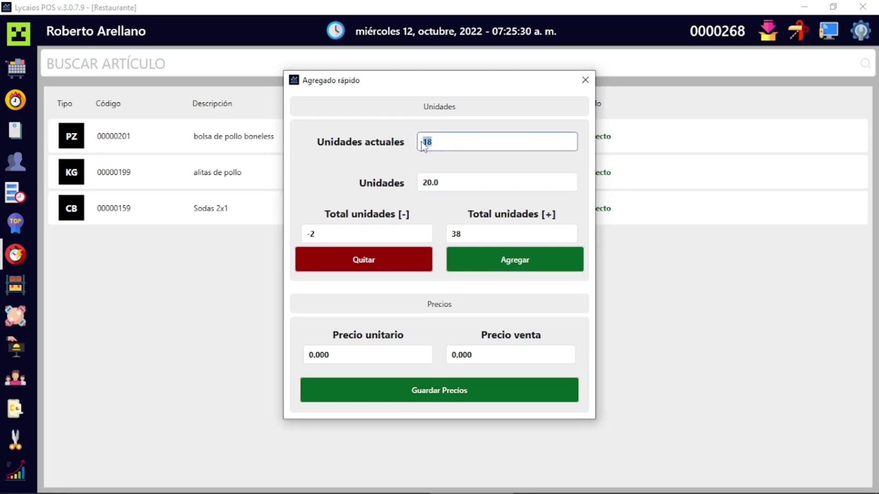
pyautogui.click(448, 182)
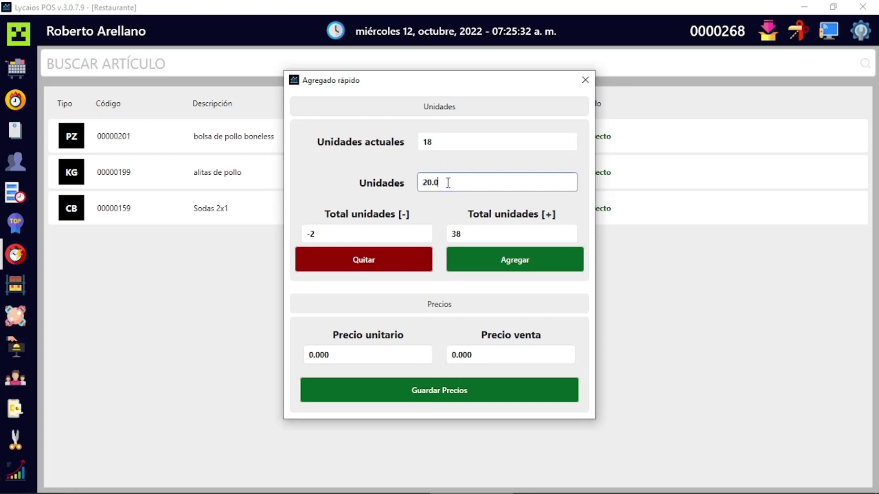
pyautogui.doubleClick(448, 183)
pyautogui.click(449, 183)
pyautogui.hotkey('ctrl', 'a')
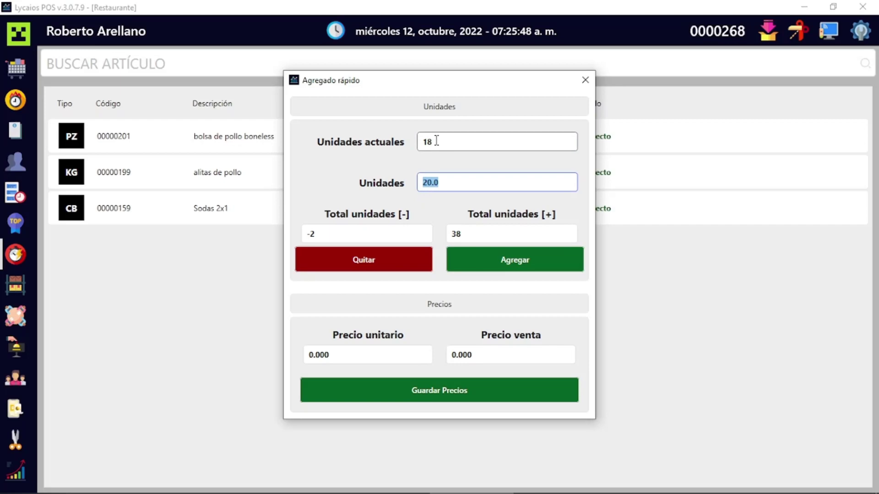
pyautogui.click(465, 232)
pyautogui.hotkey('ctrl', 'a')
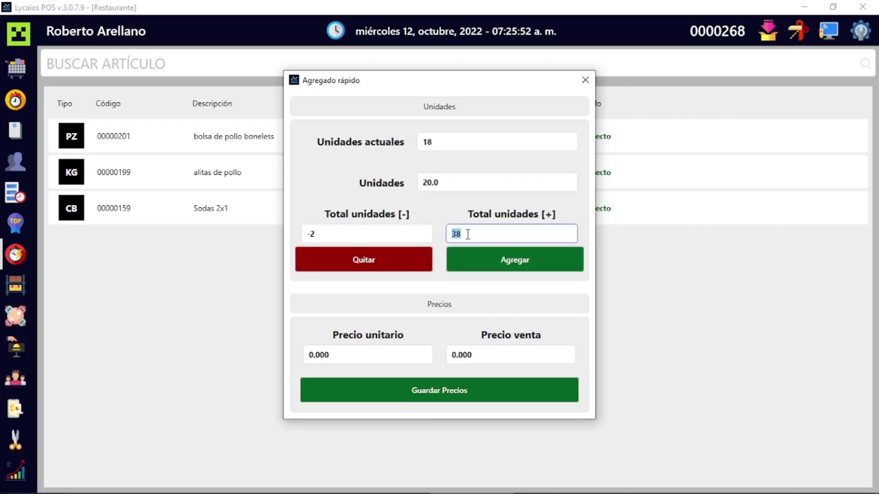
pyautogui.click(516, 261)
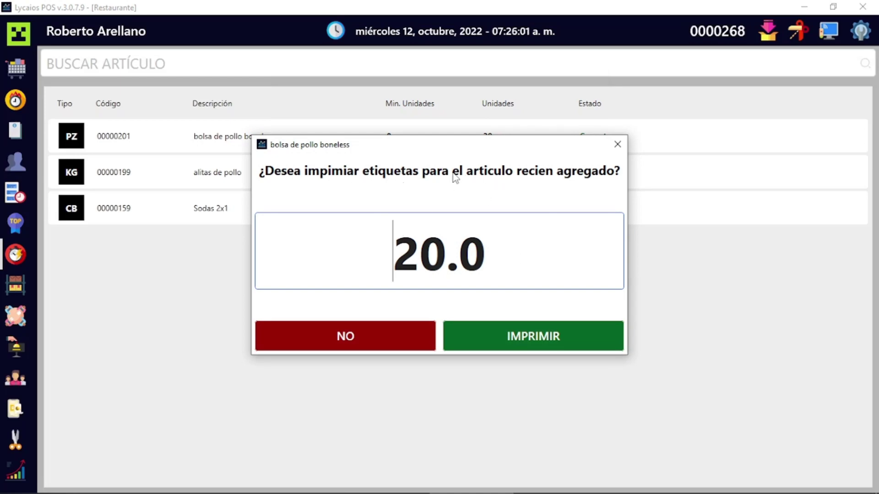
pyautogui.click(363, 333)
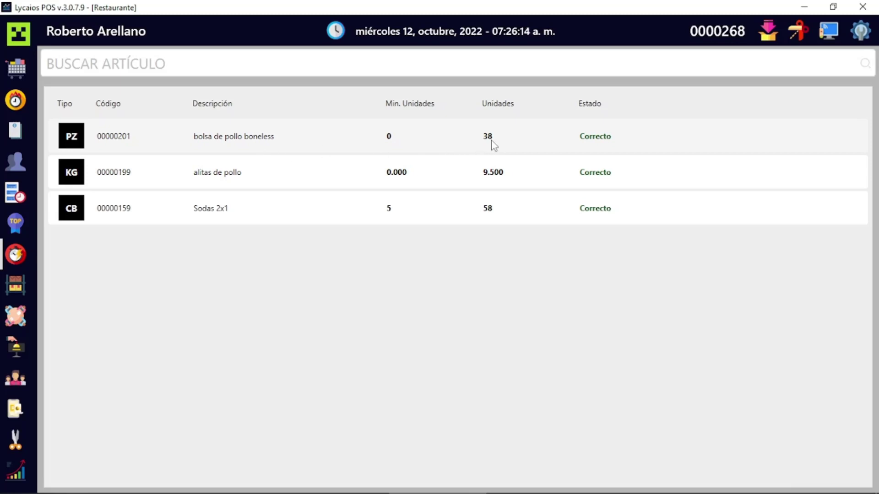
# Step: Open the quick stock entry for alitas de pollo and enter 7.500 as the units
pyautogui.doubleClick(438, 175)
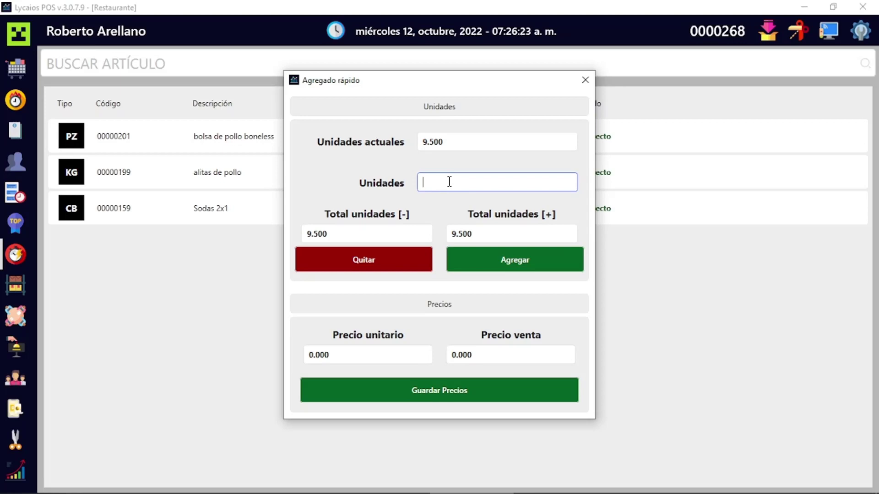
pyautogui.write('7.5')
pyautogui.write('00')
pyautogui.hotkey('shift', 'Left')
pyautogui.hotkey('shift', 'Left')
pyautogui.hotkey('shift', 'Left')
pyautogui.hotkey('shift', 'Left')
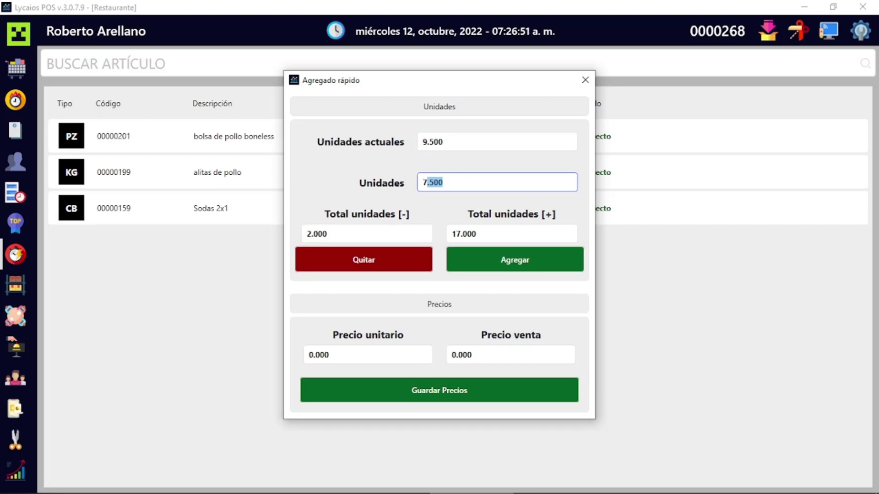
# Step: Correct the alitas de pollo units to 7.546 and add them to the stock without printing labels
pyautogui.click(453, 184)
pyautogui.press('BackSpace')
pyautogui.press('BackSpace')
pyautogui.write('46')
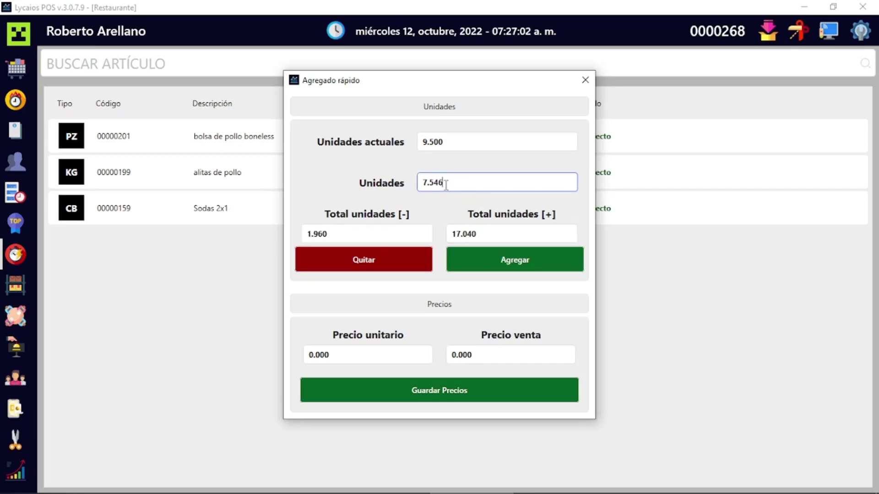
pyautogui.moveTo(445, 184); pyautogui.dragTo(410, 185)
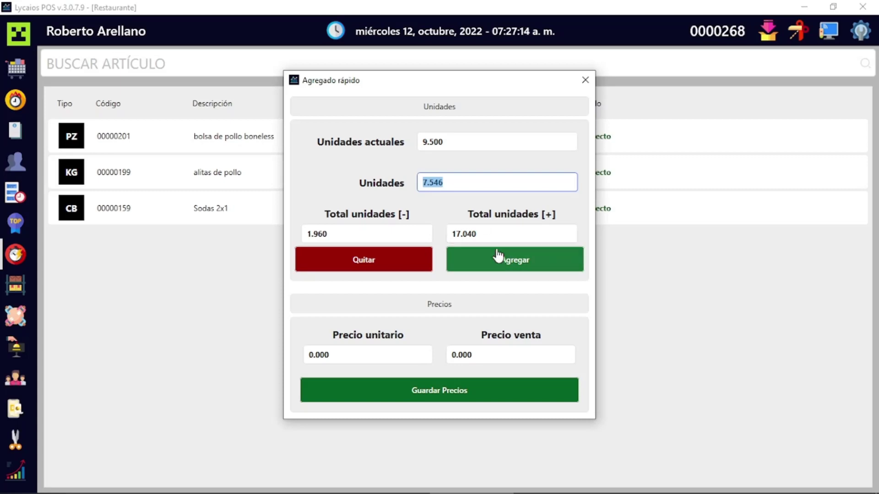
pyautogui.click(514, 266)
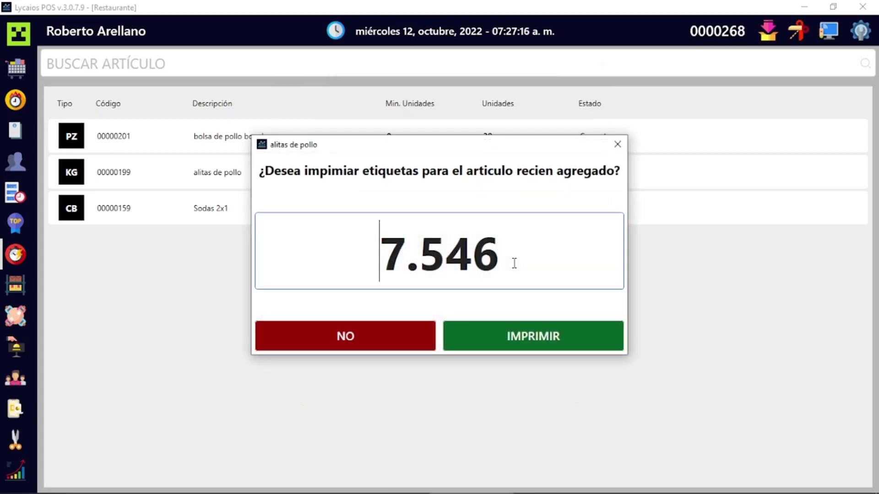
pyautogui.click(348, 336)
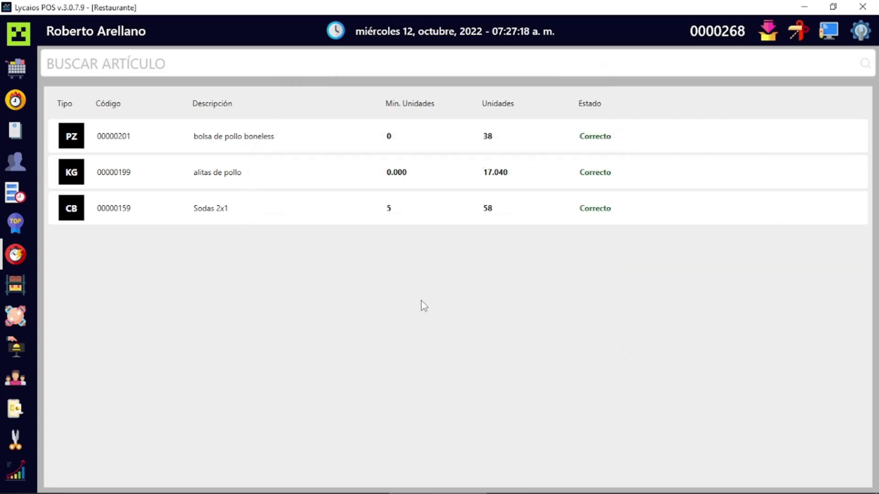
pyautogui.click(500, 141)
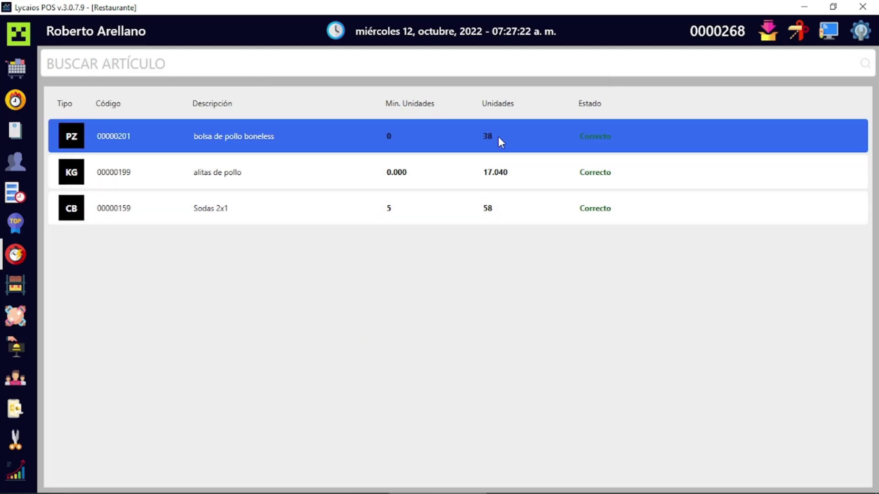
pyautogui.click(504, 173)
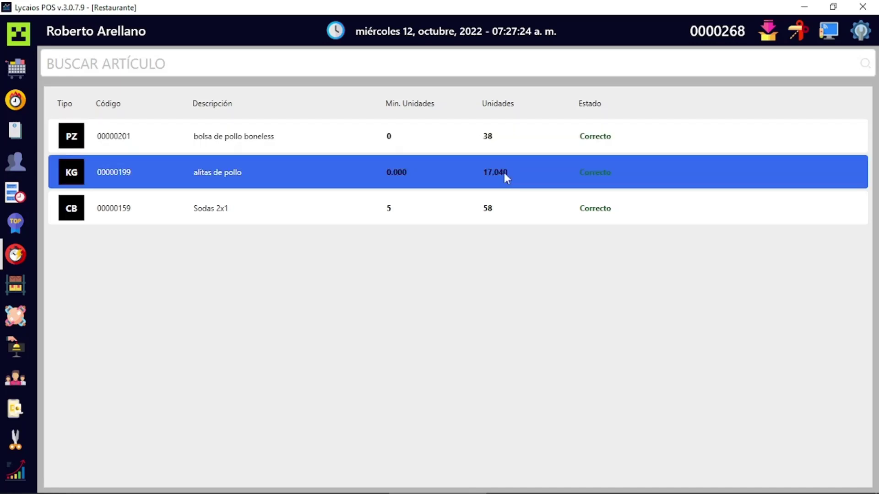